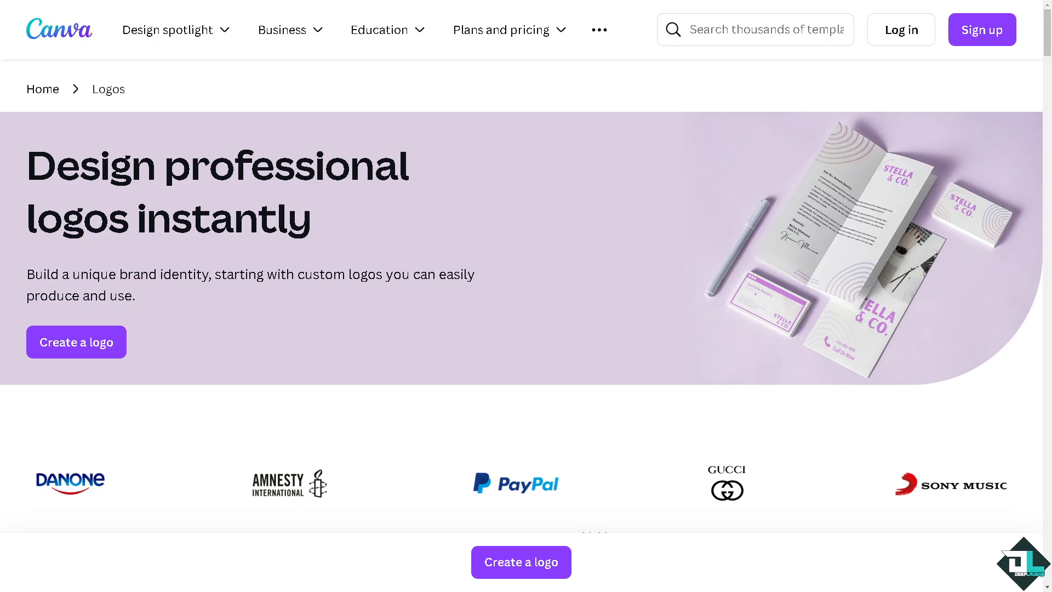
Step: Open the sign-up form and return from the email entry to the sign-up options
{"action": "left_click", "coordinate": [980, 34]}
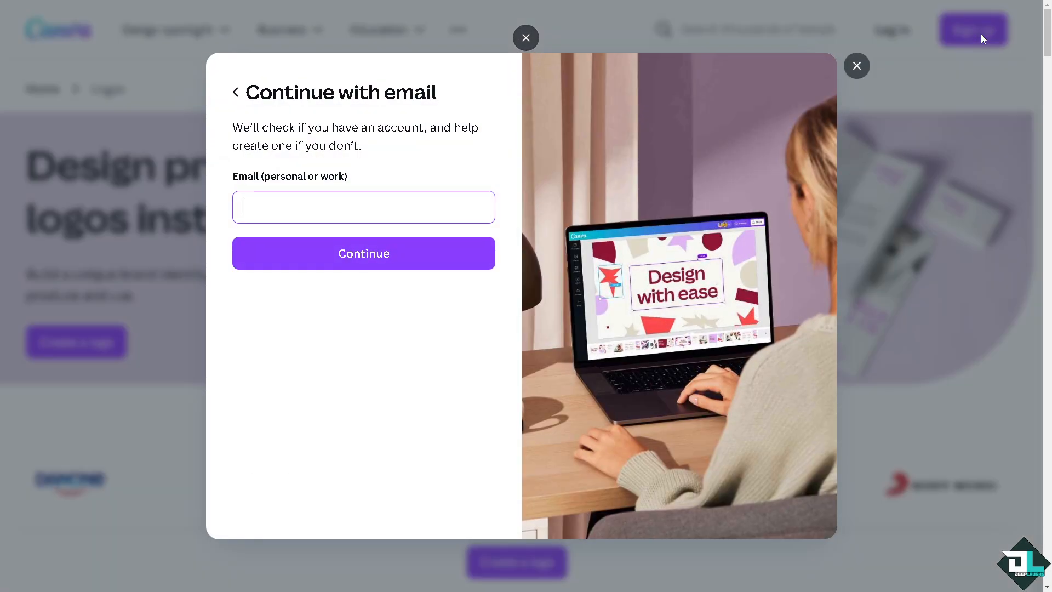
{"action": "left_click", "coordinate": [236, 93]}
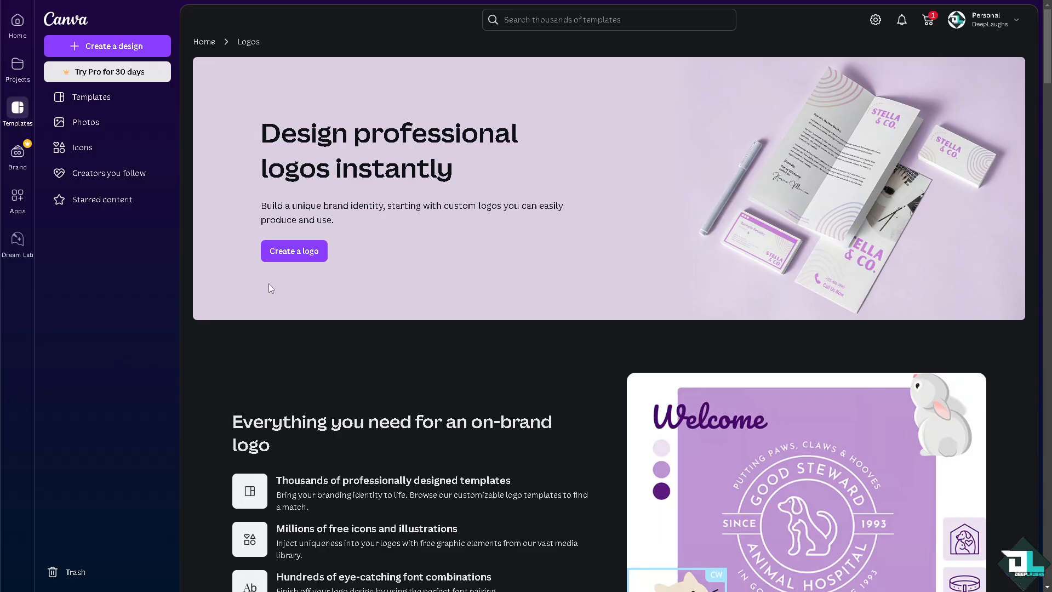
Step: Start a new logo design, dismiss the introductory dialog and title the design How to Make a Logo in Canva
{"action": "left_click", "coordinate": [312, 252]}
{"action": "scroll", "coordinate": [334, 415], "scroll_direction": "down", "scroll_amount": 1}
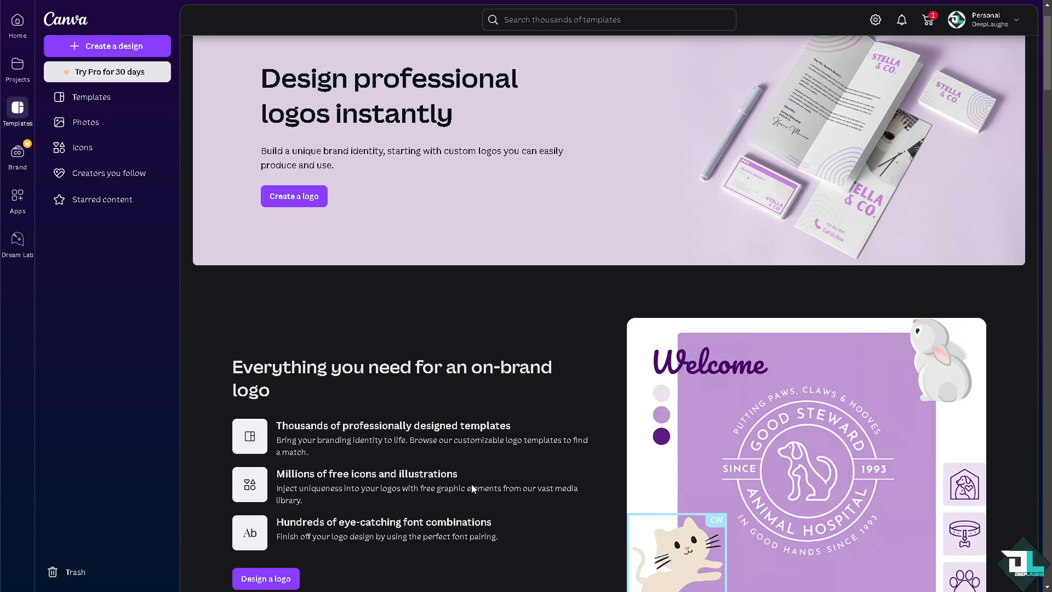
{"action": "left_click", "coordinate": [289, 203]}
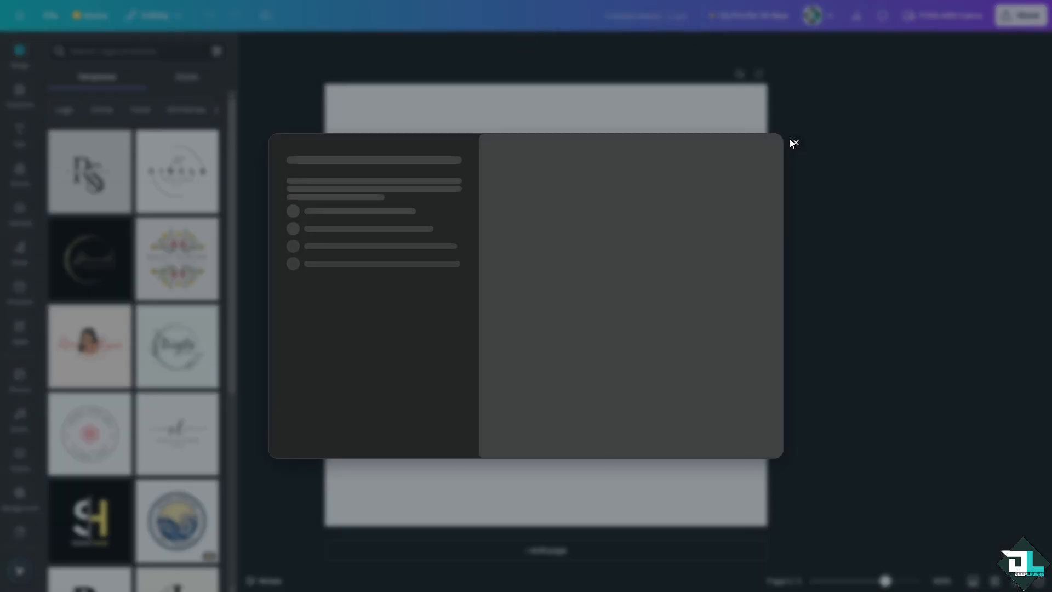
{"action": "left_click", "coordinate": [792, 139]}
{"action": "left_click", "coordinate": [629, 21]}
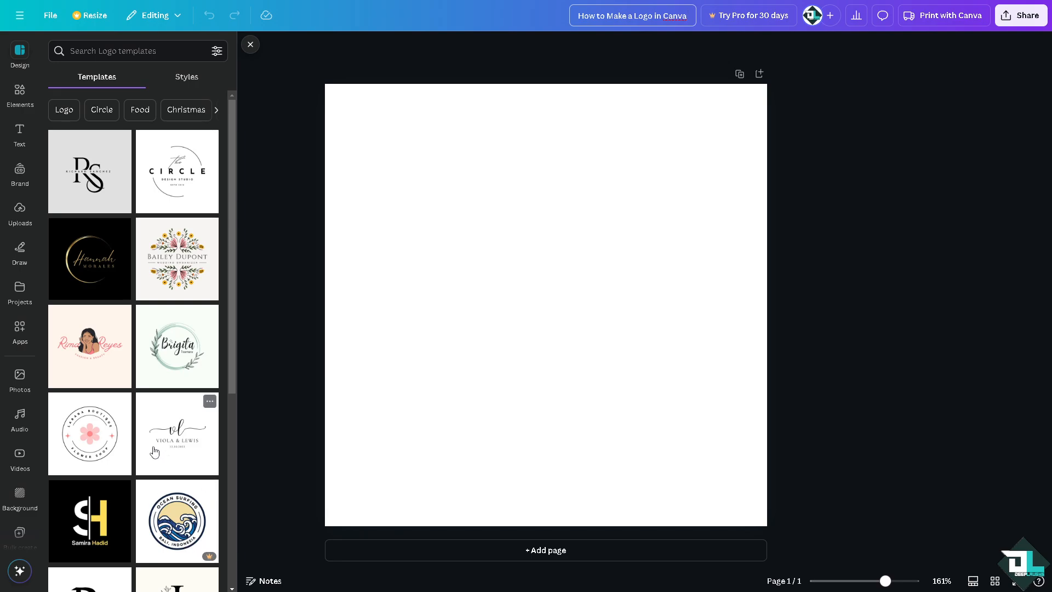
Step: Browse the logo templates and apply the Black & Blue Minimalist Modern Initial Font Logo with the letters AF
{"action": "scroll", "coordinate": [96, 342], "scroll_direction": "down", "scroll_amount": 8}
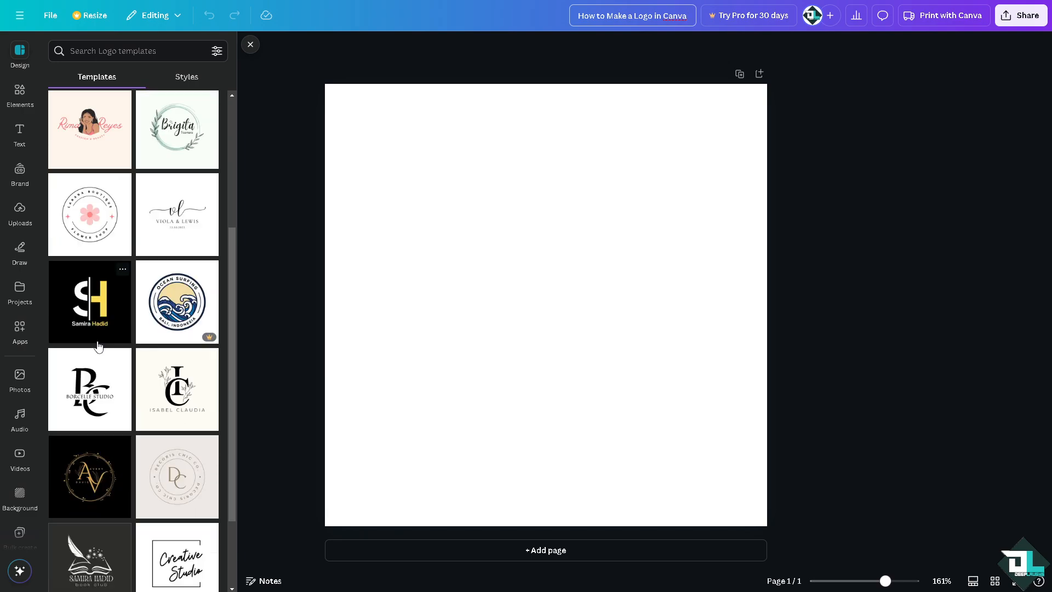
{"action": "scroll", "coordinate": [104, 339], "scroll_direction": "down", "scroll_amount": 1}
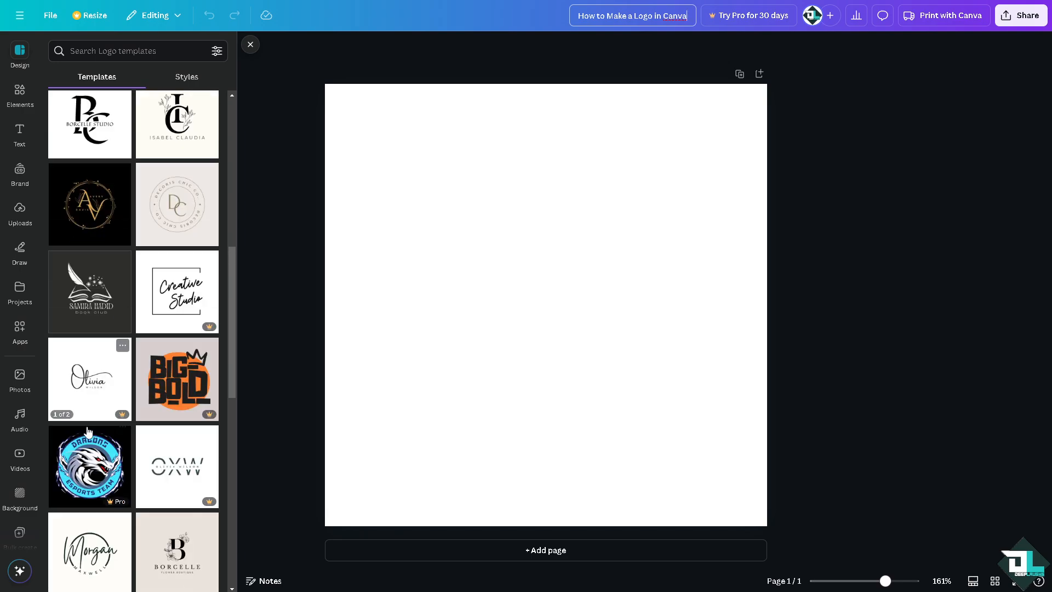
{"action": "scroll", "coordinate": [90, 302], "scroll_direction": "down", "scroll_amount": 5}
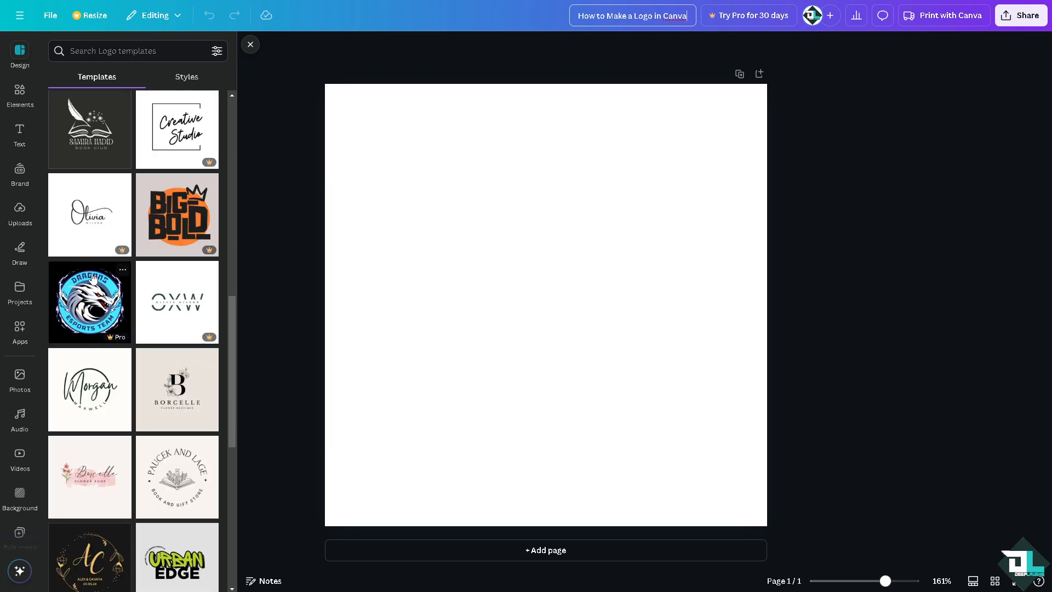
{"action": "scroll", "coordinate": [96, 361], "scroll_direction": "down", "scroll_amount": 5}
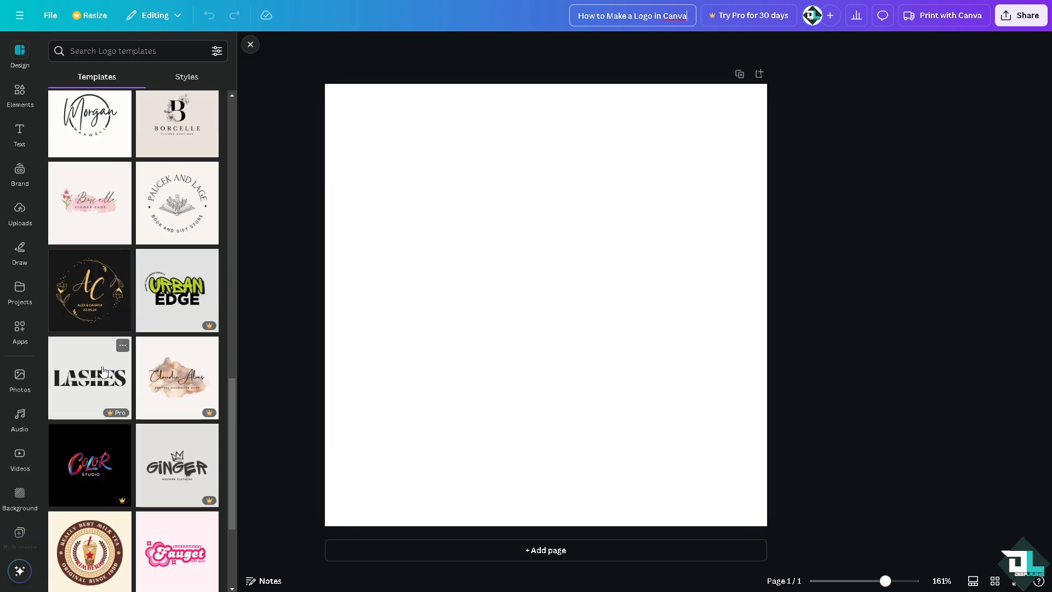
{"action": "scroll", "coordinate": [82, 408], "scroll_direction": "down", "scroll_amount": 5}
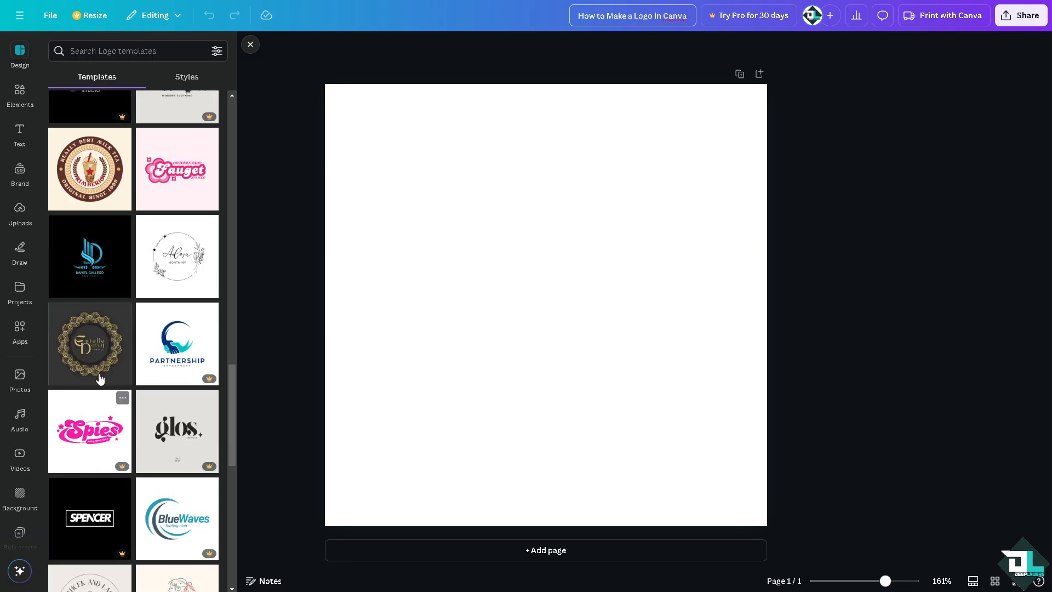
{"action": "scroll", "coordinate": [98, 427], "scroll_direction": "down", "scroll_amount": 3}
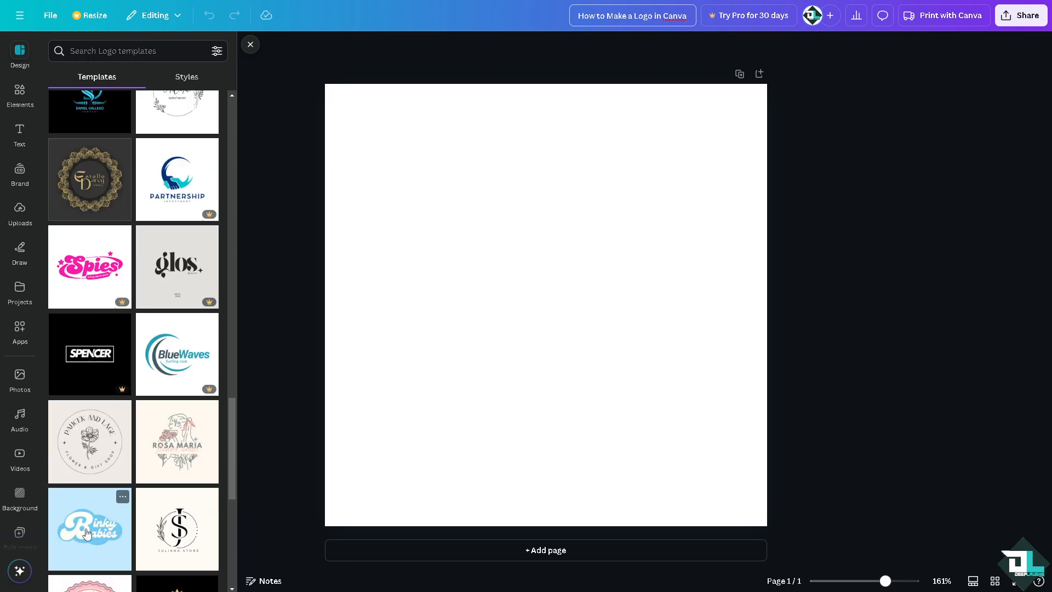
{"action": "scroll", "coordinate": [96, 504], "scroll_direction": "down", "scroll_amount": 1}
{"action": "scroll", "coordinate": [96, 504], "scroll_direction": "down", "scroll_amount": 3}
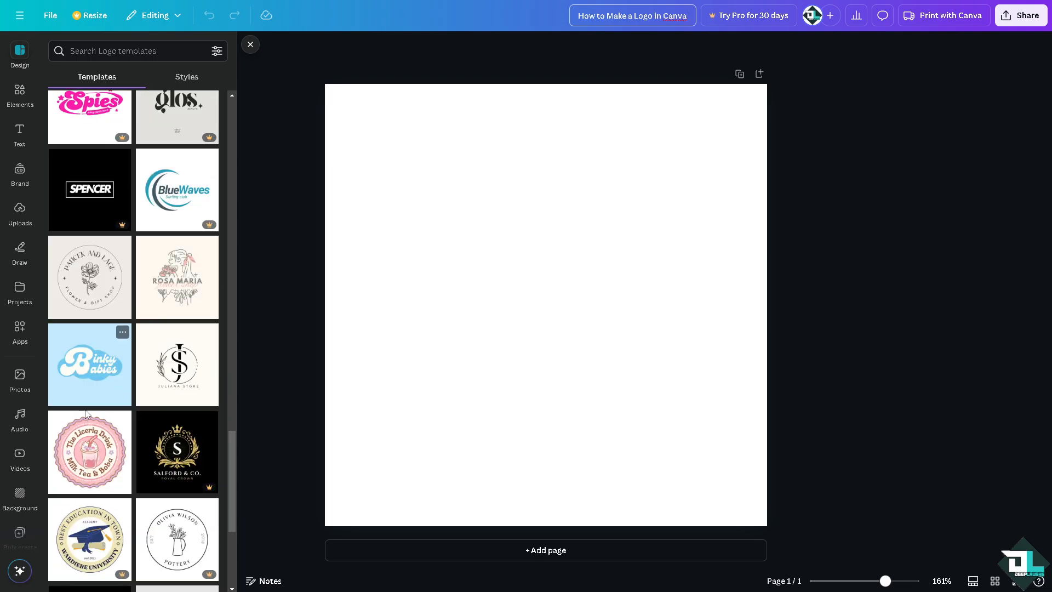
{"action": "scroll", "coordinate": [88, 313], "scroll_direction": "down", "scroll_amount": 3}
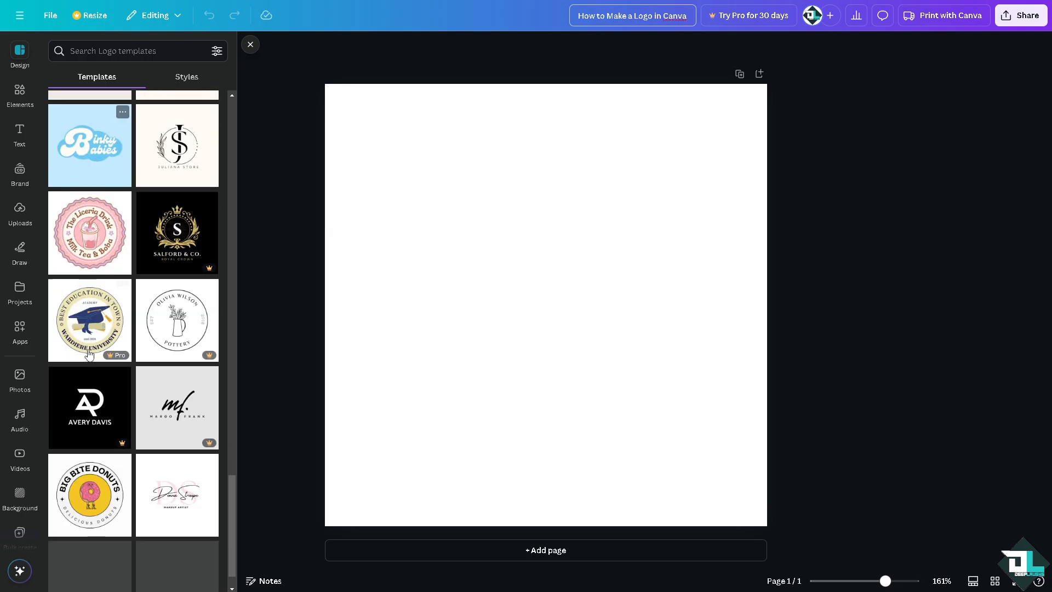
{"action": "scroll", "coordinate": [93, 378], "scroll_direction": "down", "scroll_amount": 2}
{"action": "scroll", "coordinate": [93, 384], "scroll_direction": "down", "scroll_amount": 1}
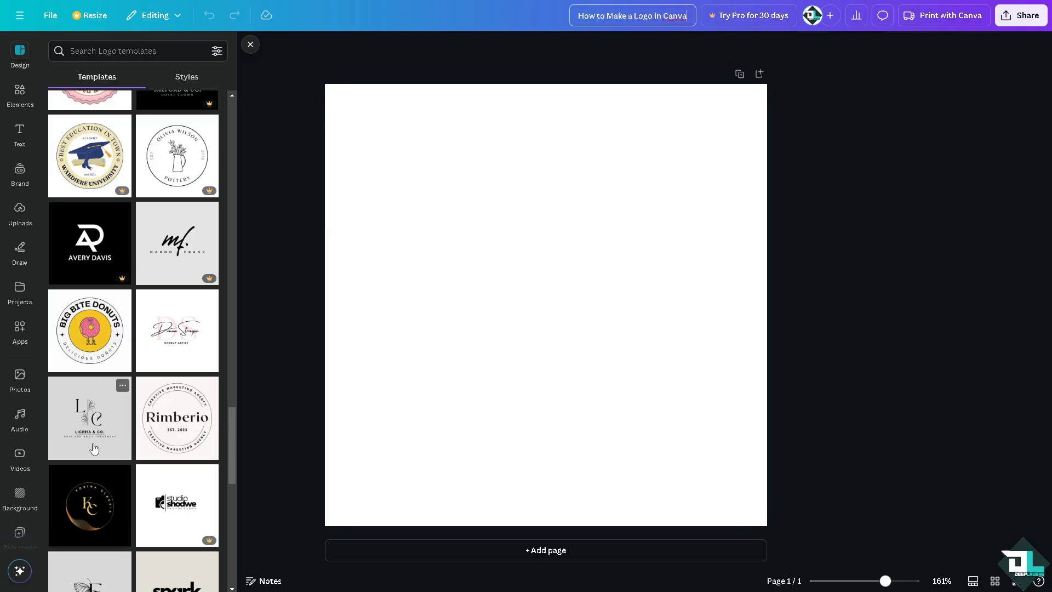
{"action": "scroll", "coordinate": [90, 405], "scroll_direction": "down", "scroll_amount": 4}
{"action": "scroll", "coordinate": [86, 426], "scroll_direction": "down", "scroll_amount": 3}
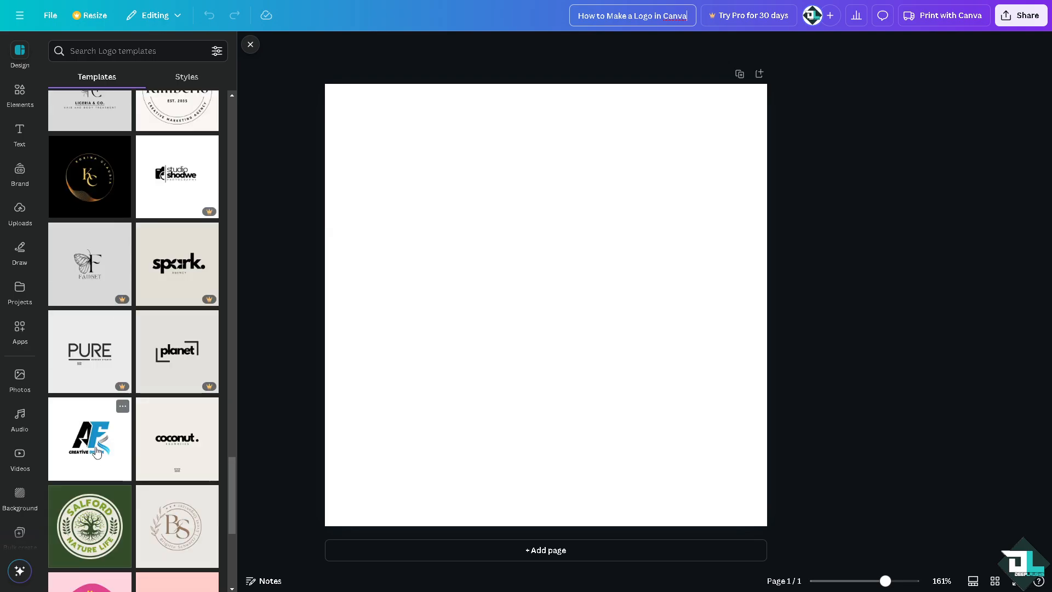
{"action": "left_click", "coordinate": [86, 446]}
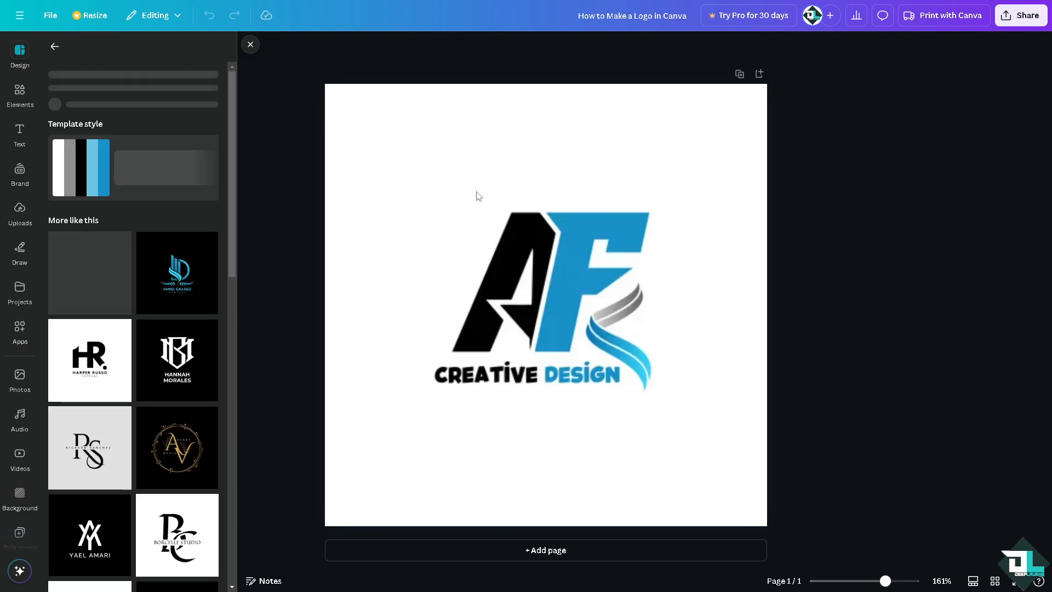
Step: Apply the template style's colour palette to the page until the swoosh beside the letters is black and grey
{"action": "left_click", "coordinate": [475, 186]}
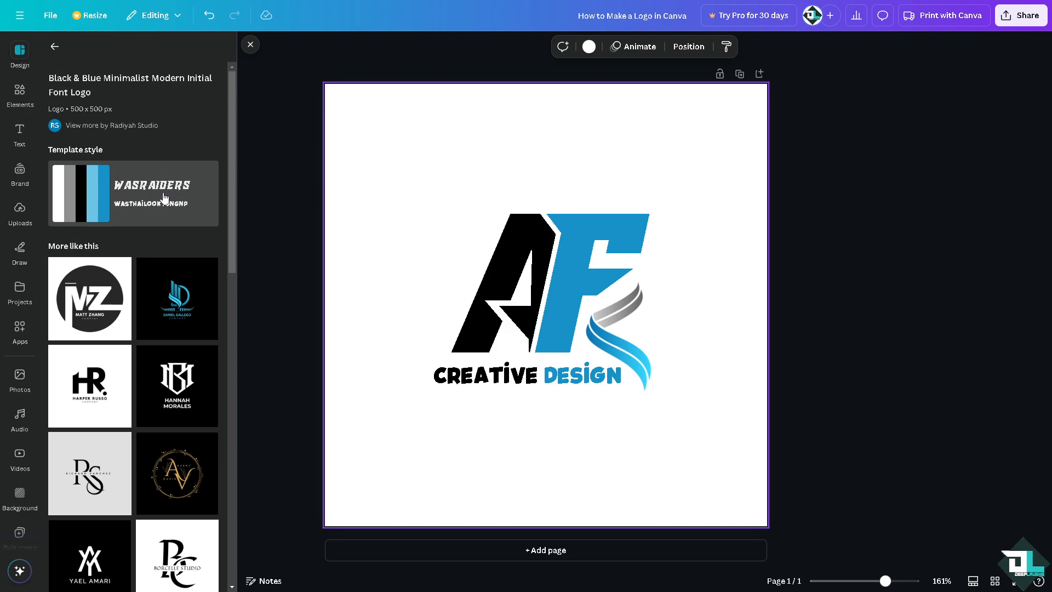
{"action": "left_click", "coordinate": [94, 194]}
{"action": "left_click", "coordinate": [94, 194]}
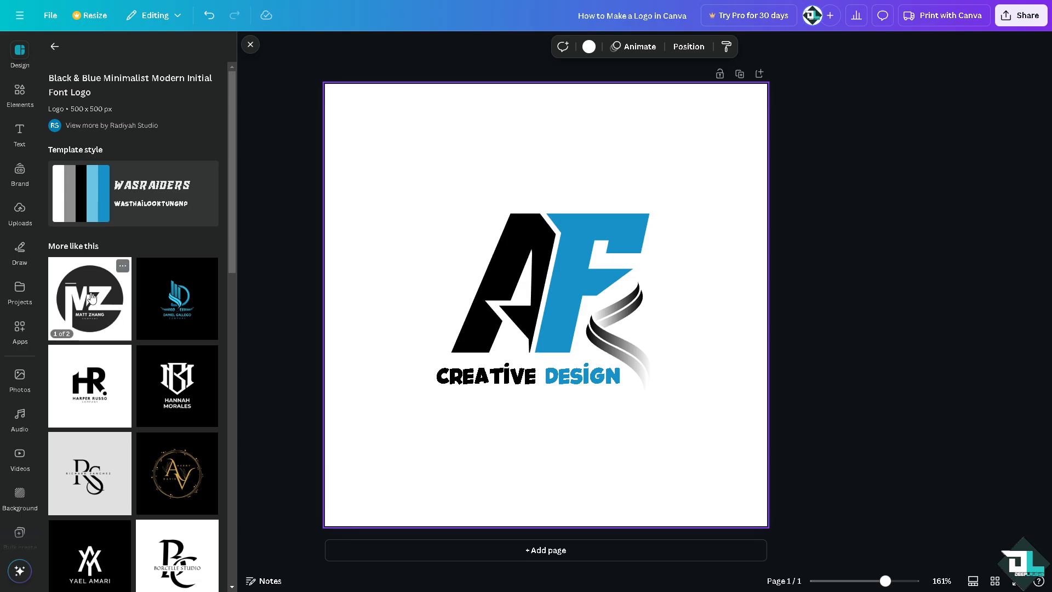
{"action": "scroll", "coordinate": [96, 306], "scroll_direction": "down", "scroll_amount": 2}
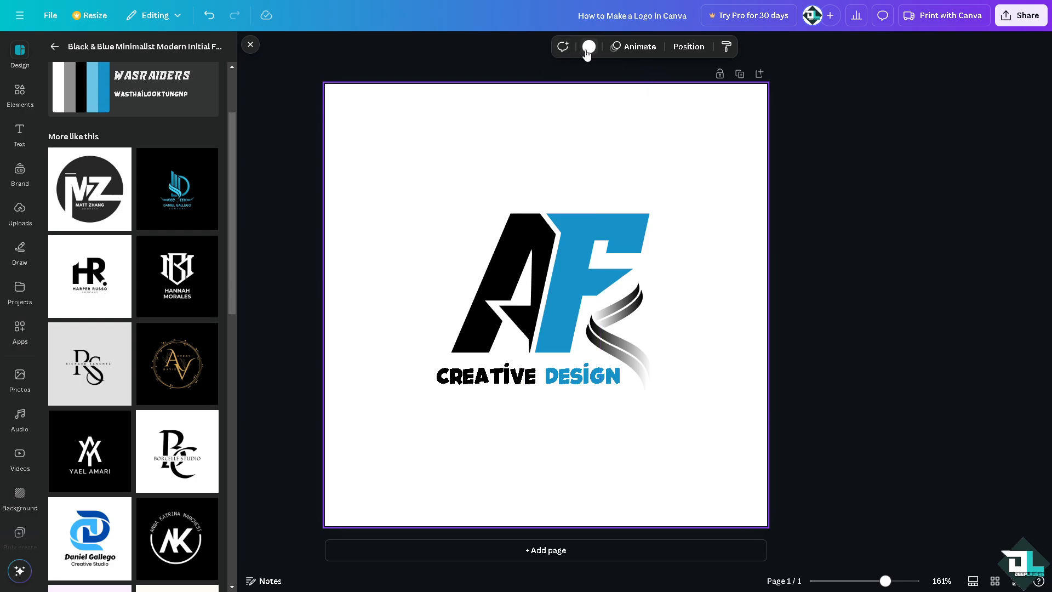
Step: Replace the caption words CREATIVE and DESIGN below the initials with DEEP and LAUGHS
{"action": "left_click", "coordinate": [596, 241]}
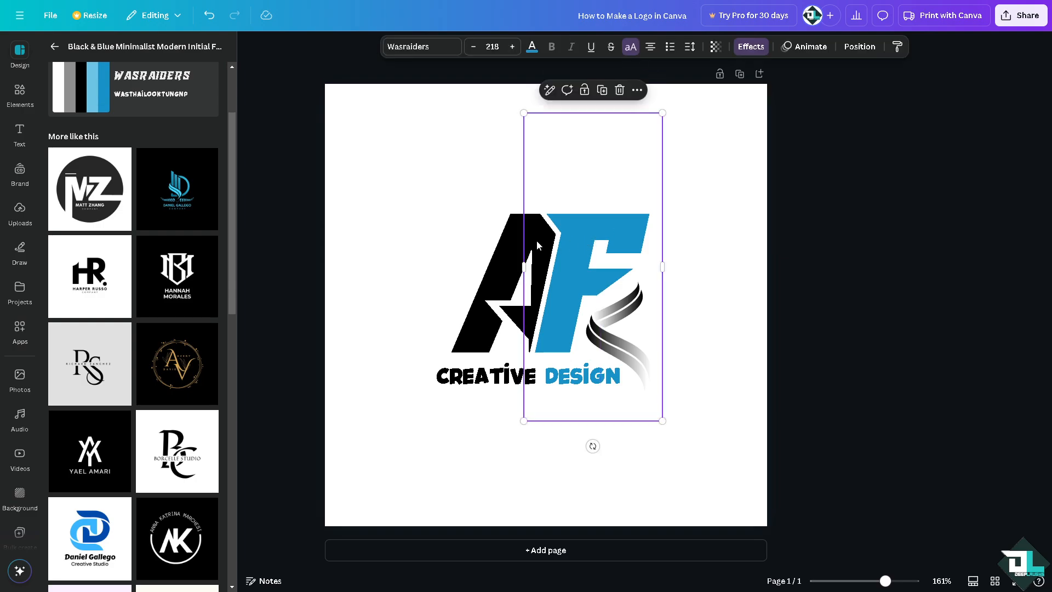
{"action": "left_click", "coordinate": [480, 378]}
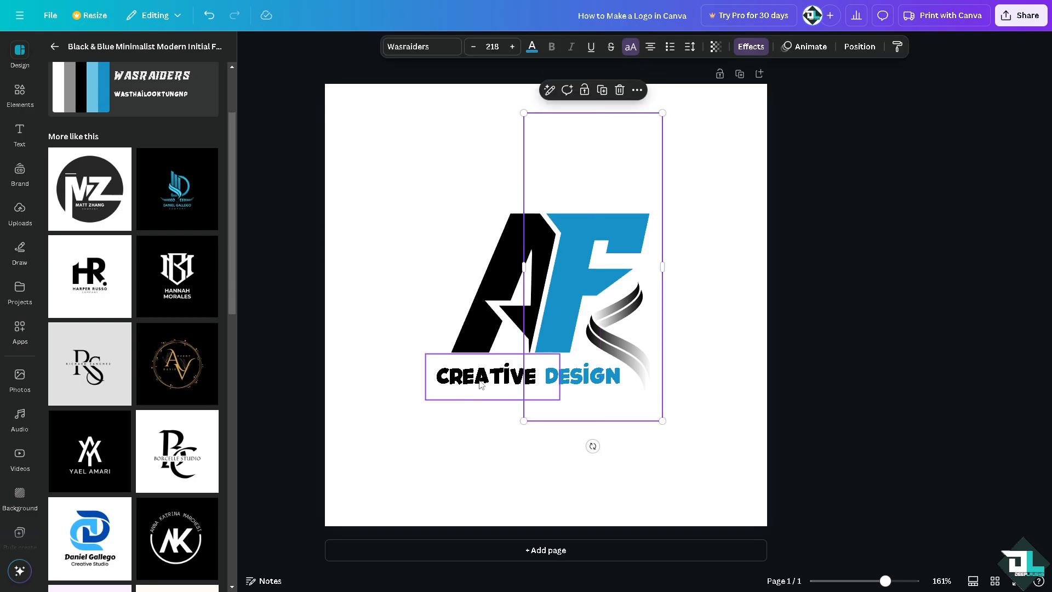
{"action": "left_click", "coordinate": [480, 378]}
{"action": "type", "text": "DEEP"}
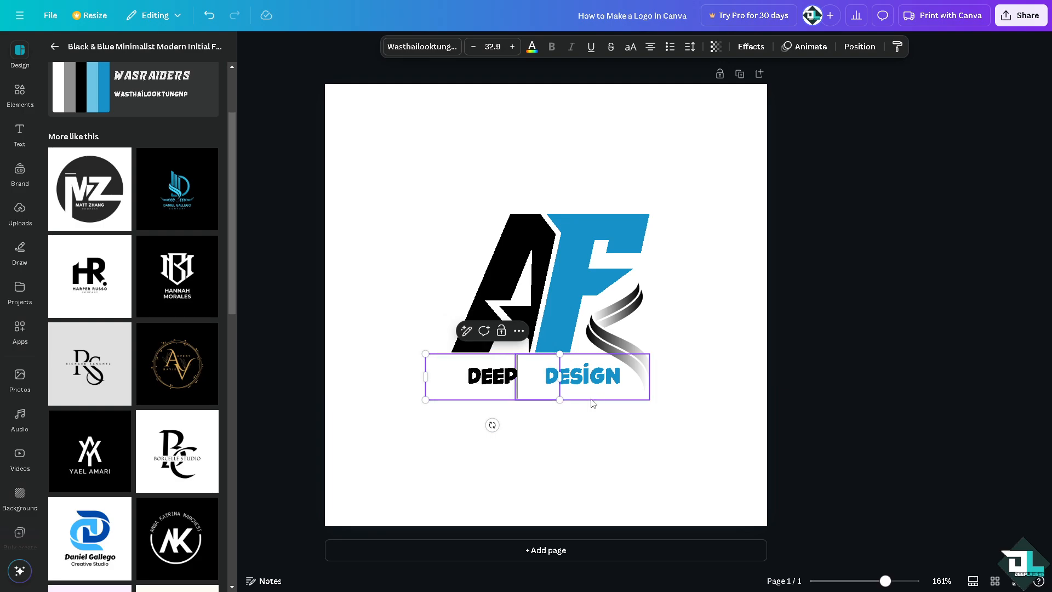
{"action": "left_click", "coordinate": [597, 377]}
{"action": "left_click", "coordinate": [597, 377]}
{"action": "type", "text": "LAUGHS"}
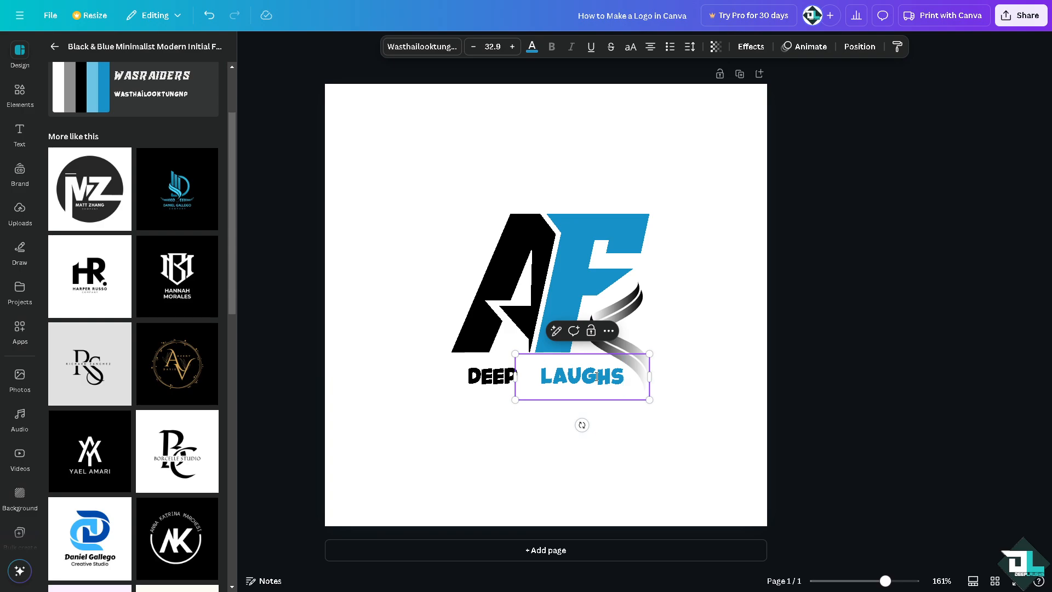
Step: Change the large initials from A and F to D and L
{"action": "left_click", "coordinate": [453, 197]}
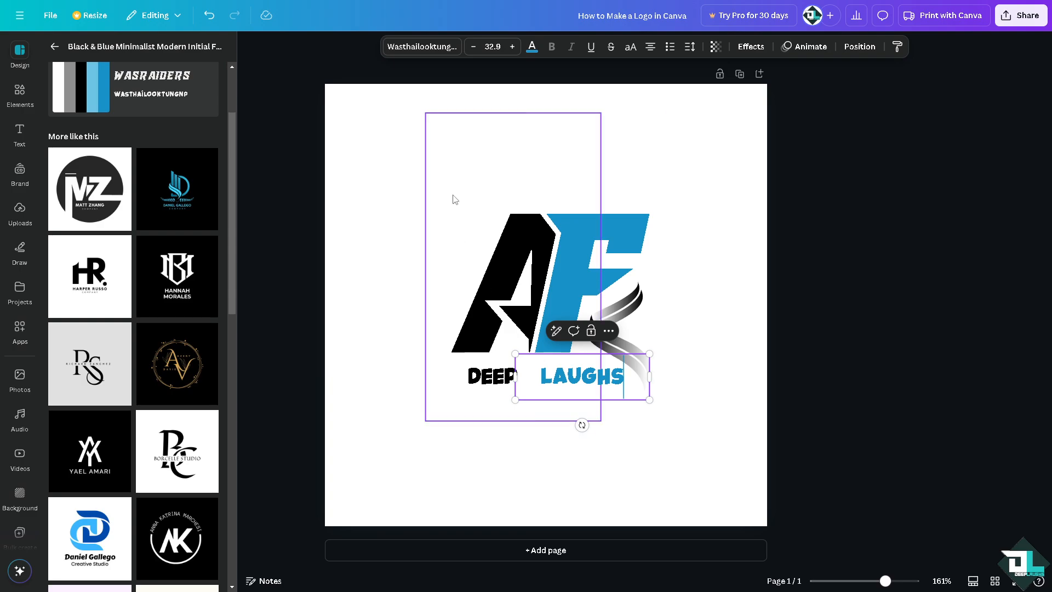
{"action": "left_click", "coordinate": [513, 241]}
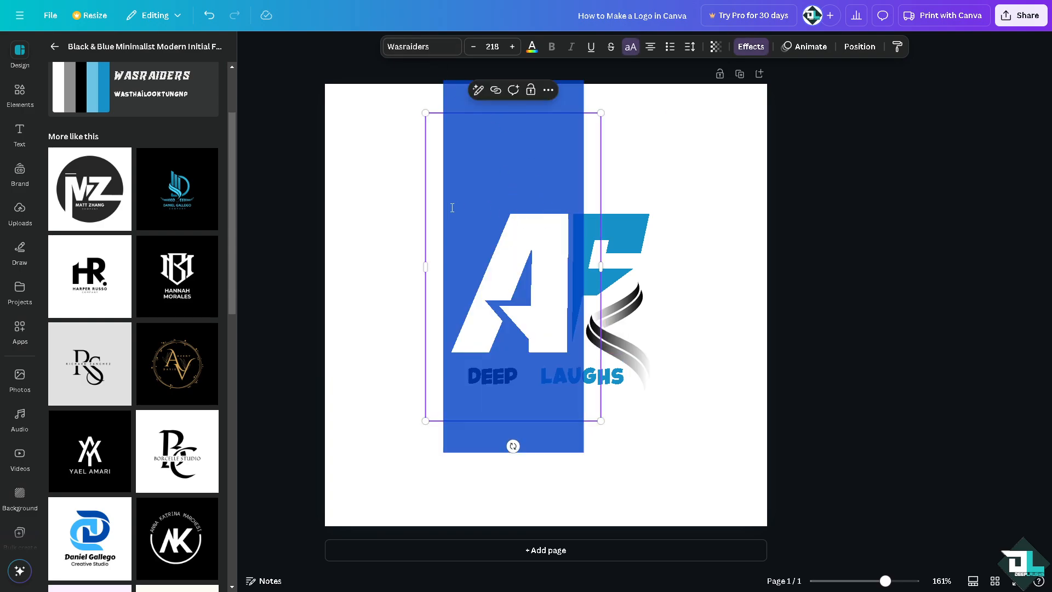
{"action": "left_click", "coordinate": [544, 243]}
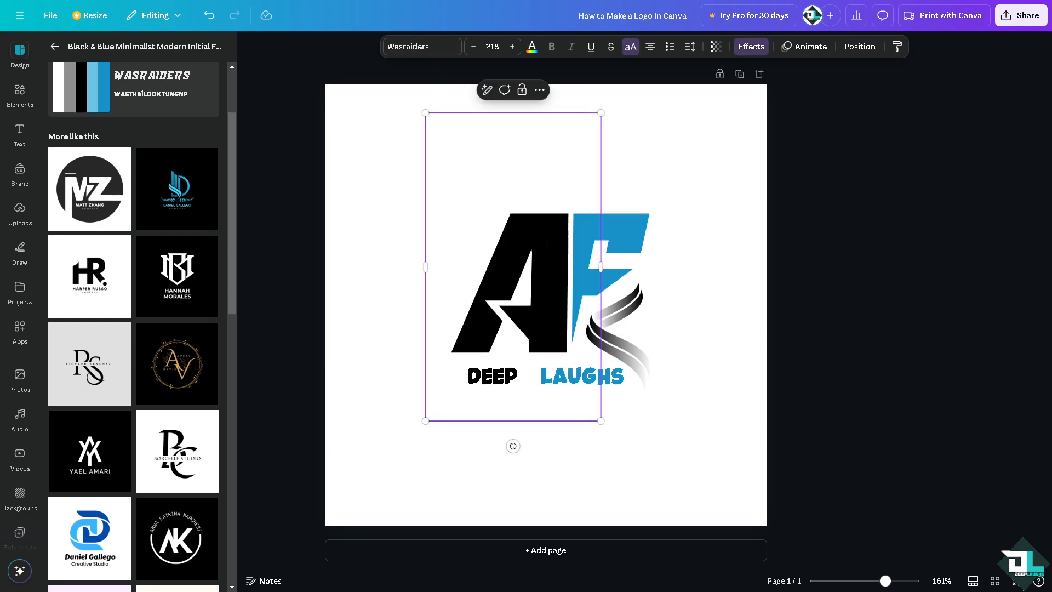
{"action": "left_click_drag", "start_coordinate": [549, 243], "coordinate": [437, 246]}
{"action": "type", "text": "D"}
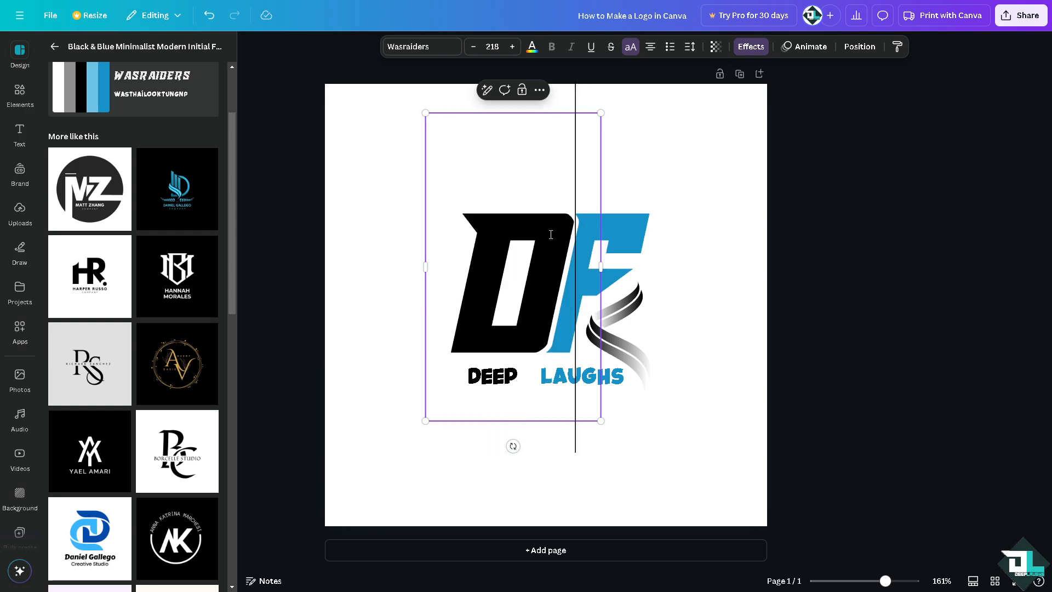
{"action": "double_click", "coordinate": [633, 222]}
{"action": "type", "text": "L"}
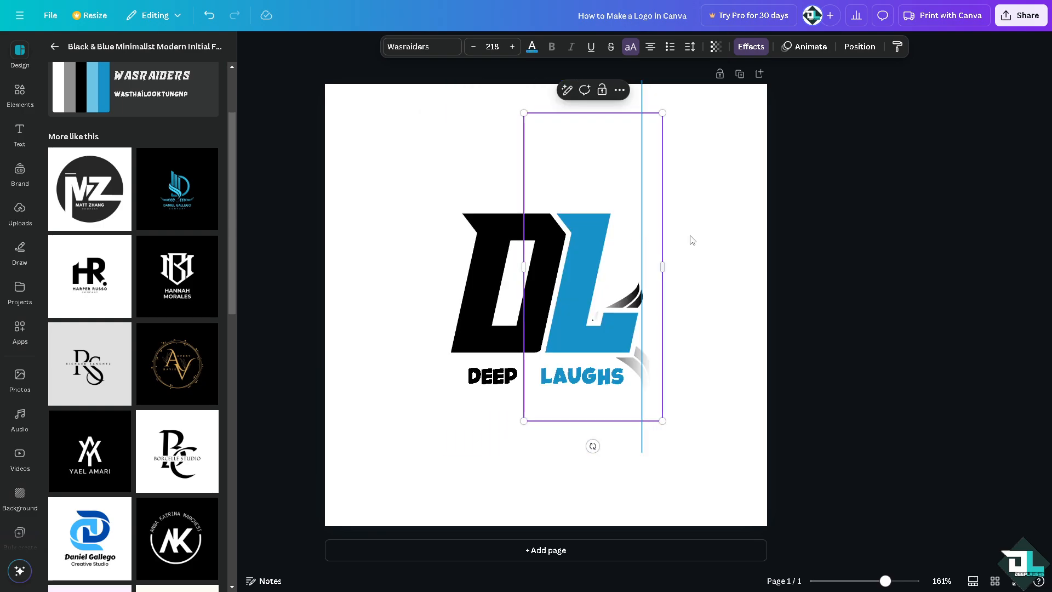
{"action": "left_click", "coordinate": [736, 232]}
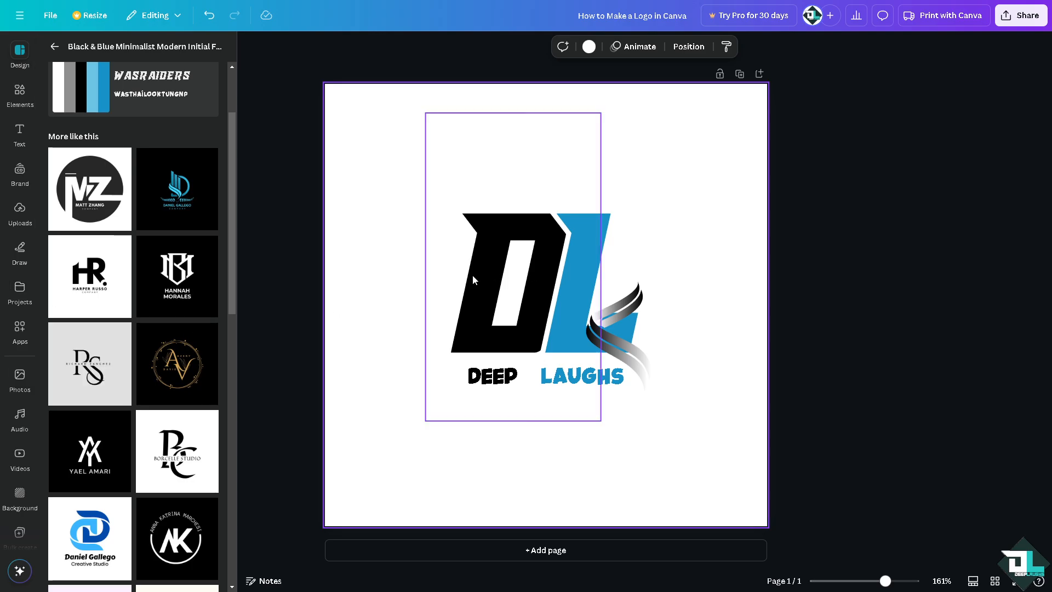
Step: Add the uploaded diamond-shaped DEEPLAUGHS logo image to the page
{"action": "left_click", "coordinate": [20, 214]}
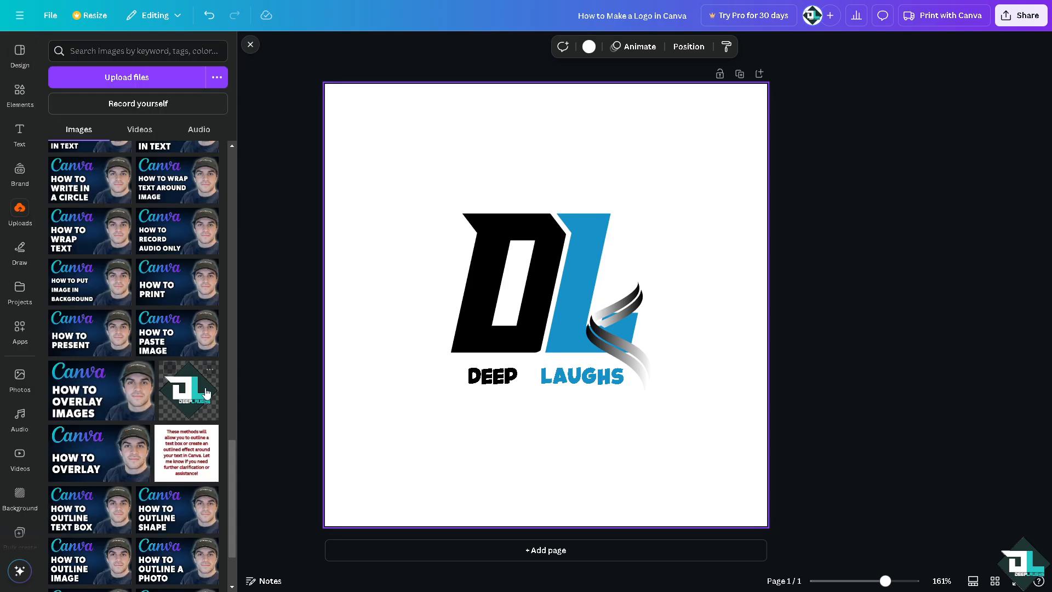
{"action": "left_click", "coordinate": [203, 405]}
{"action": "left_click", "coordinate": [256, 45]}
{"action": "left_click_drag", "start_coordinate": [550, 274], "coordinate": [558, 146]}
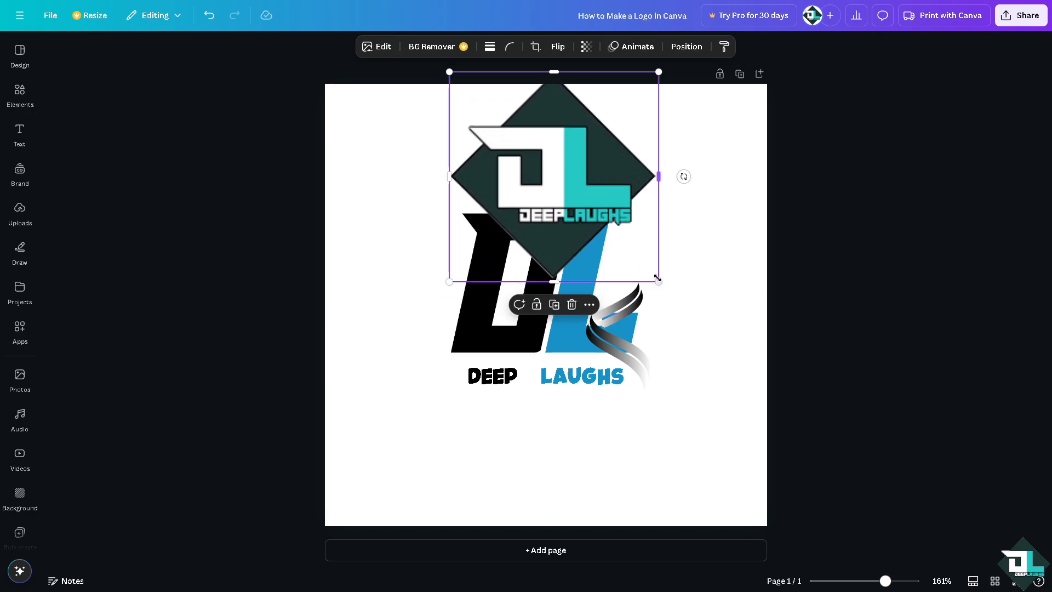
Step: Shrink the diamond-shaped logo image and place it just right of the top of the large L
{"action": "left_click_drag", "start_coordinate": [659, 281], "coordinate": [603, 228]}
{"action": "left_click_drag", "start_coordinate": [548, 196], "coordinate": [555, 470]}
{"action": "left_click_drag", "start_coordinate": [615, 347], "coordinate": [583, 368]}
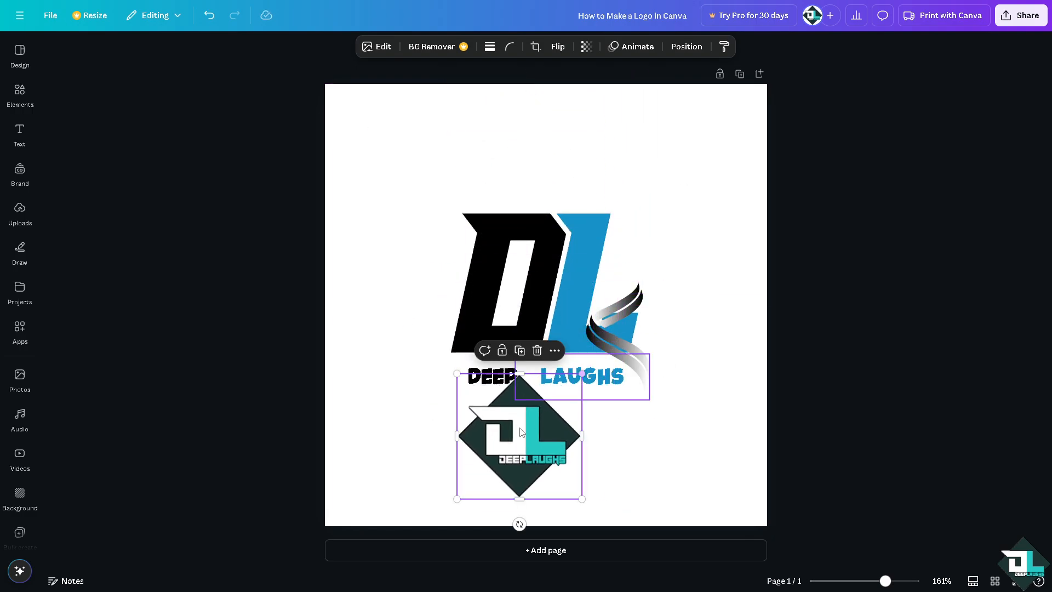
{"action": "left_click_drag", "start_coordinate": [506, 432], "coordinate": [657, 234]}
{"action": "left_click_drag", "start_coordinate": [736, 296], "coordinate": [672, 254]}
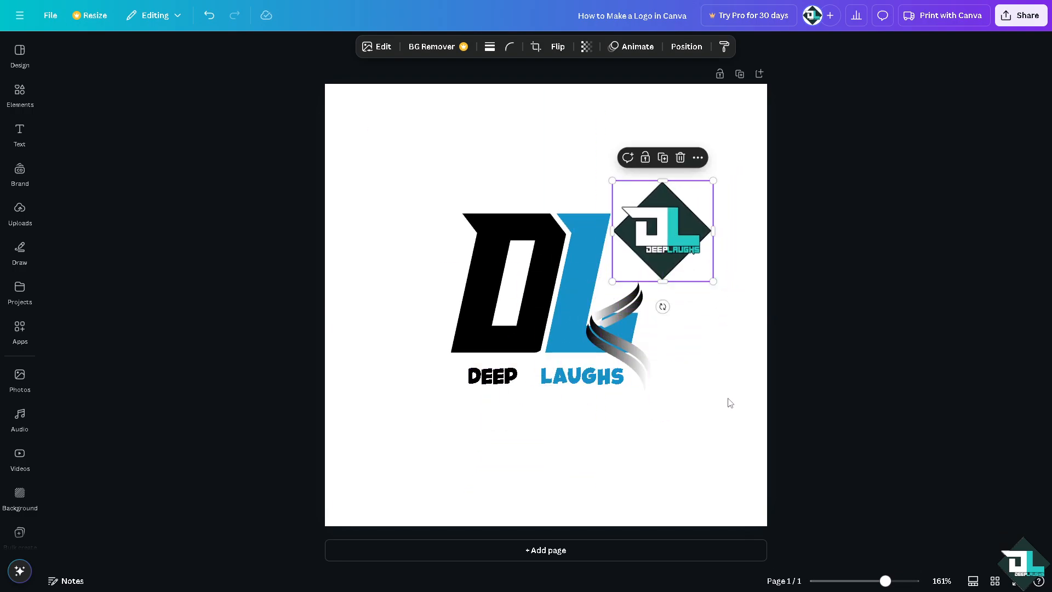
{"action": "left_click", "coordinate": [729, 402]}
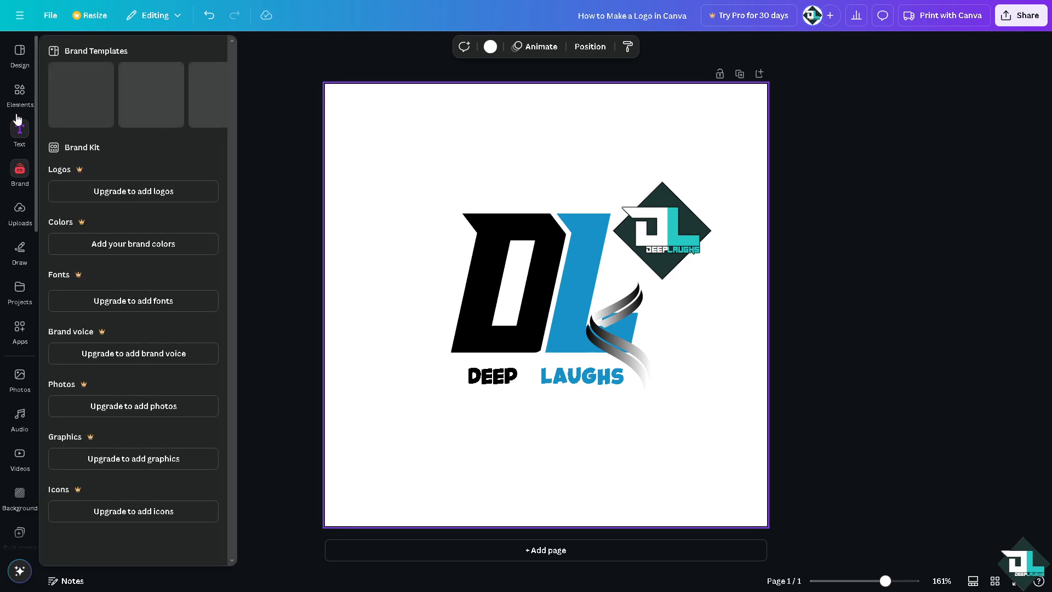
Step: Browse the lines and basic shapes available in the elements library
{"action": "mouse_move", "coordinate": [34, 101]}
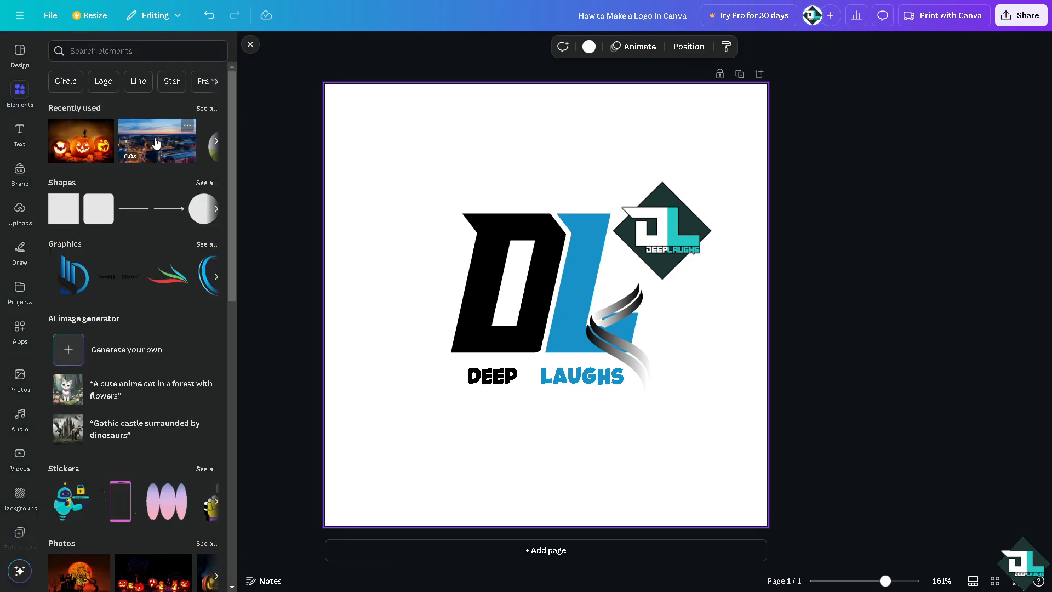
{"action": "left_click", "coordinate": [207, 182]}
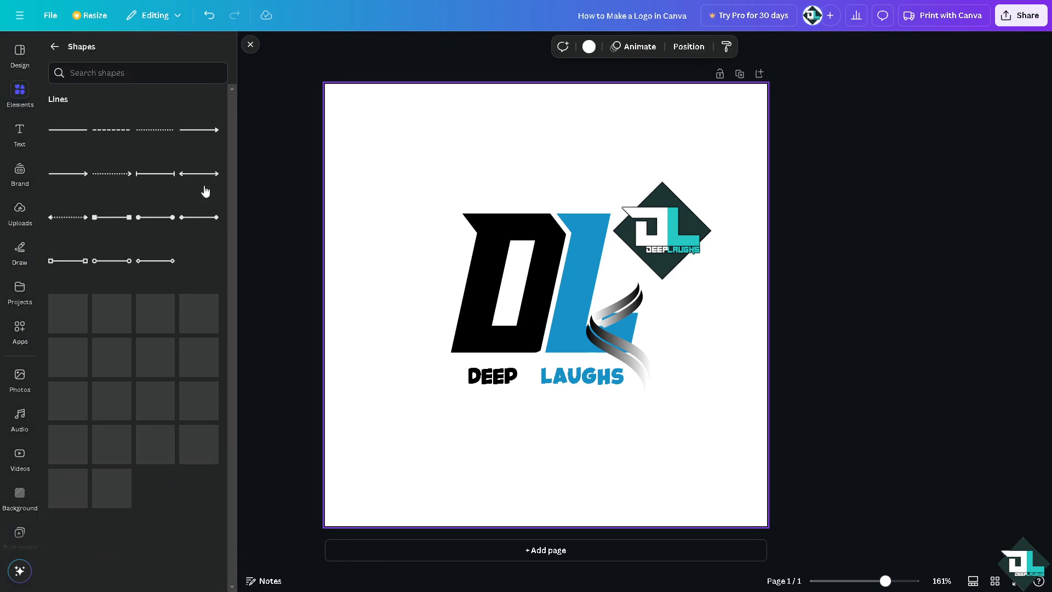
{"action": "scroll", "coordinate": [145, 290], "scroll_direction": "down", "scroll_amount": 5}
{"action": "scroll", "coordinate": [65, 92], "scroll_direction": "up", "scroll_amount": 4}
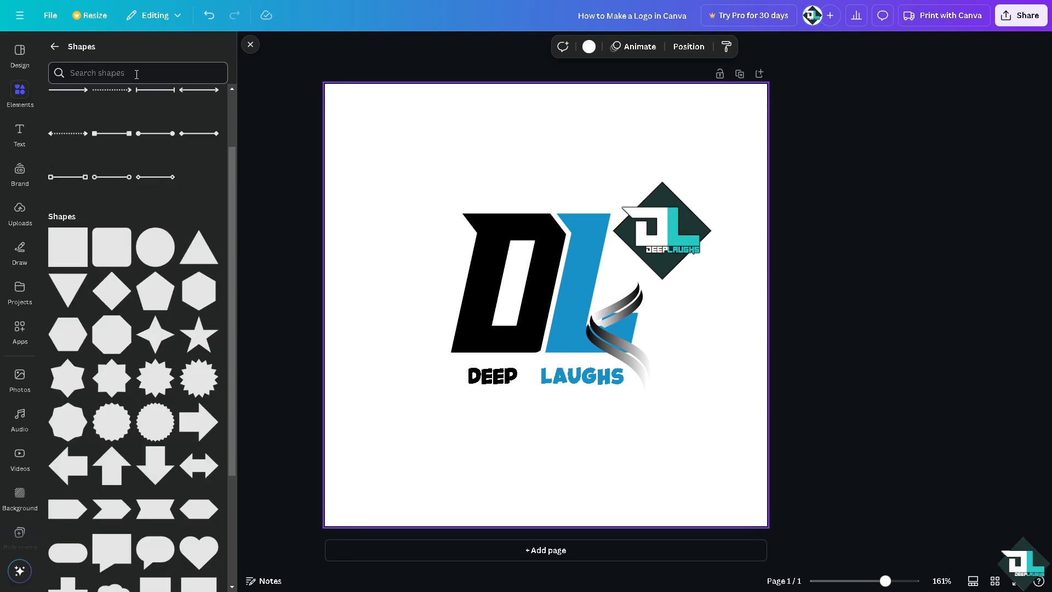
{"action": "scroll", "coordinate": [104, 230], "scroll_direction": "down", "scroll_amount": 3}
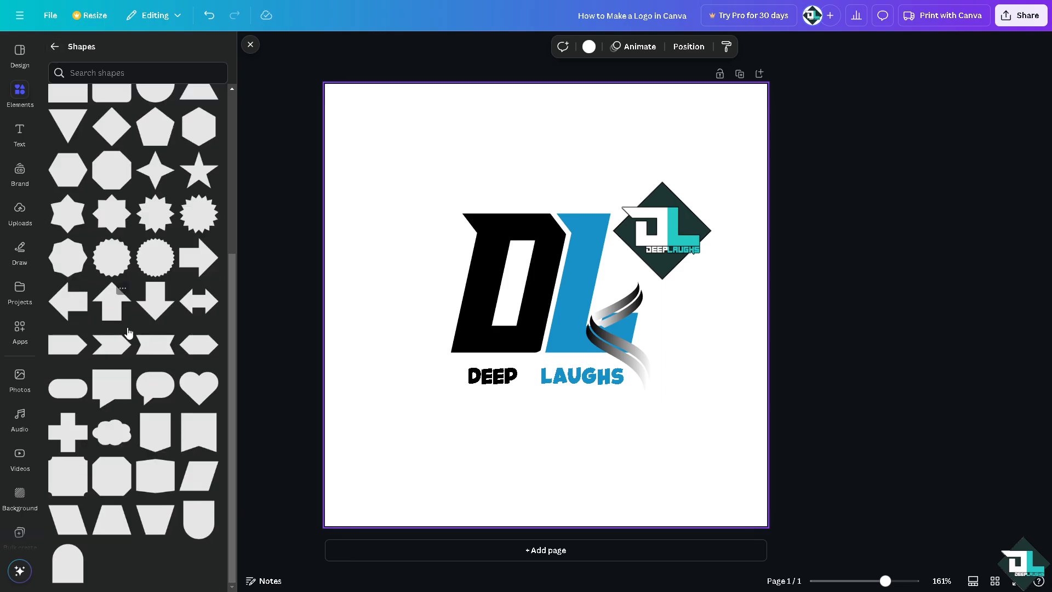
{"action": "left_click", "coordinate": [55, 48]}
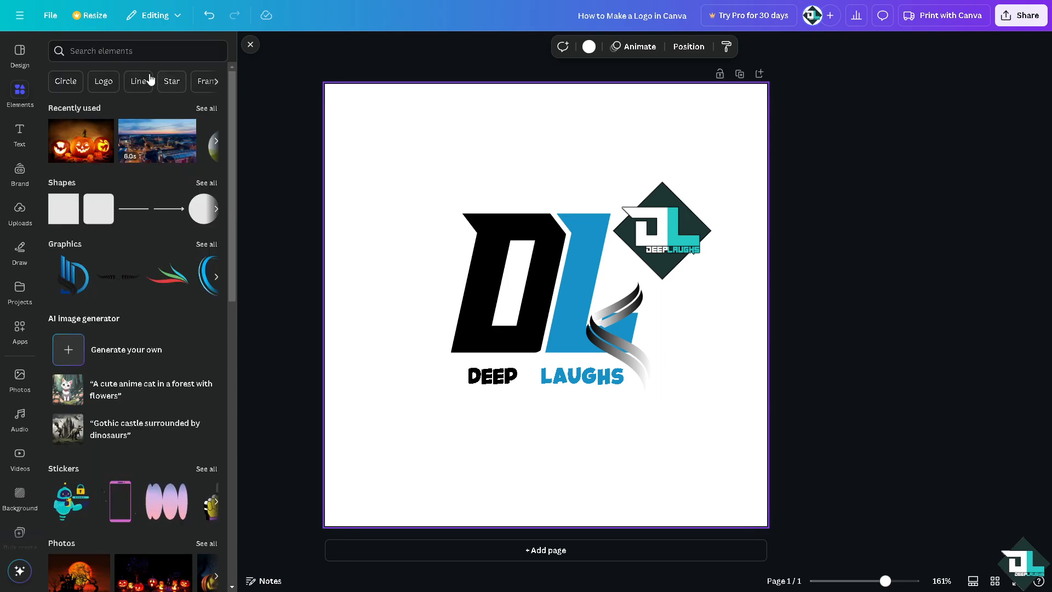
Step: Search the elements for Frame and add the gold double-line rectangular frame graphic to the page
{"action": "left_click", "coordinate": [144, 55]}
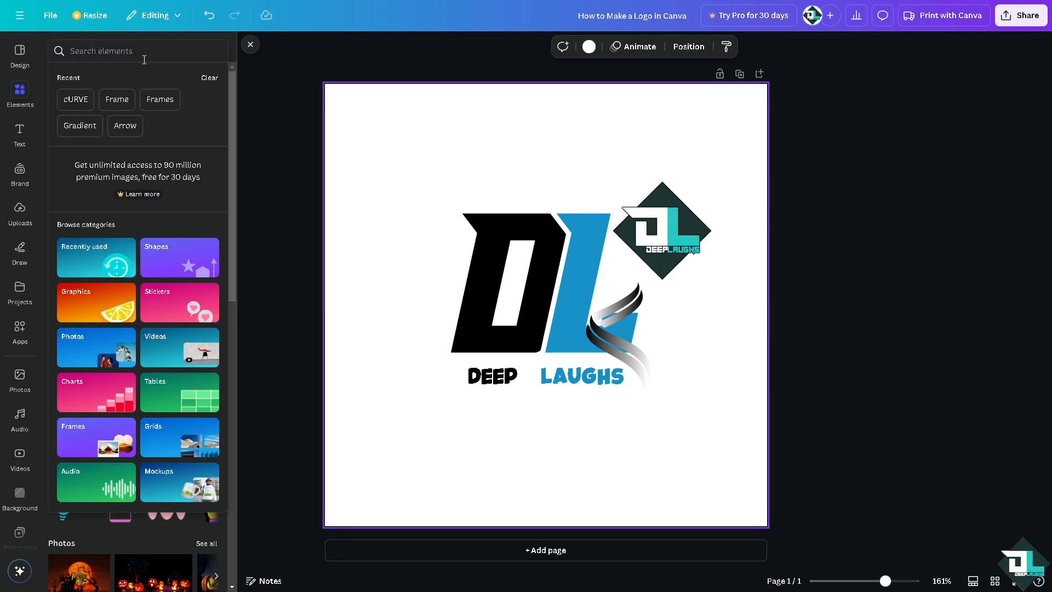
{"action": "left_click", "coordinate": [116, 98]}
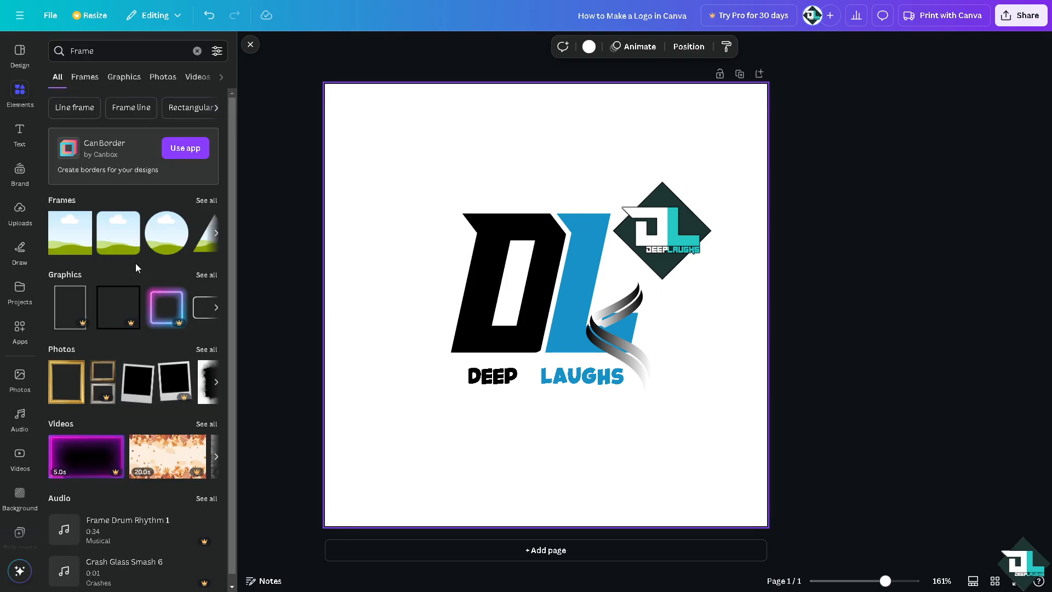
{"action": "left_click", "coordinate": [207, 275]}
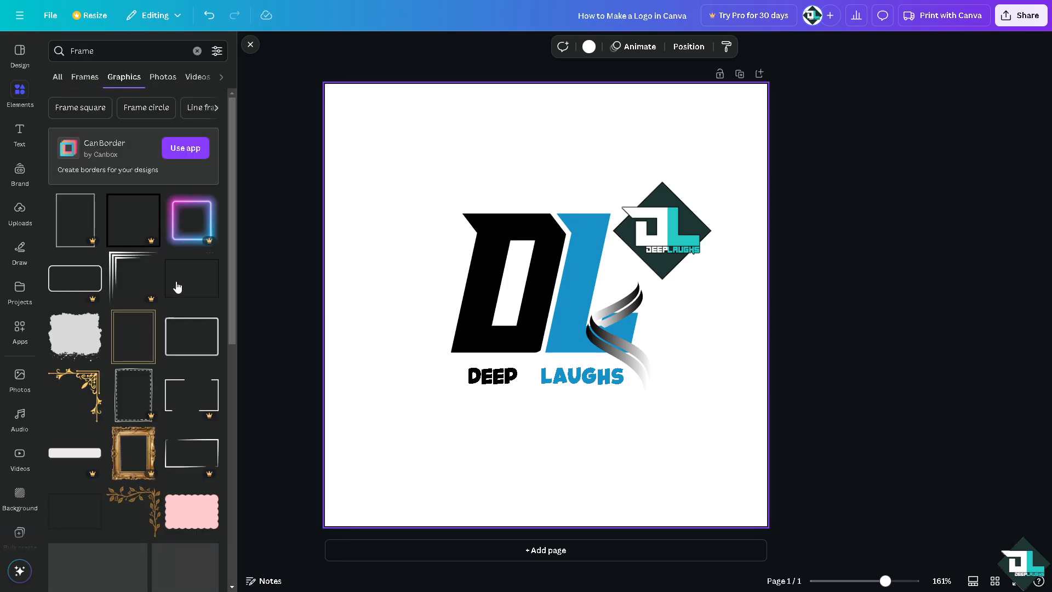
{"action": "left_click", "coordinate": [138, 356]}
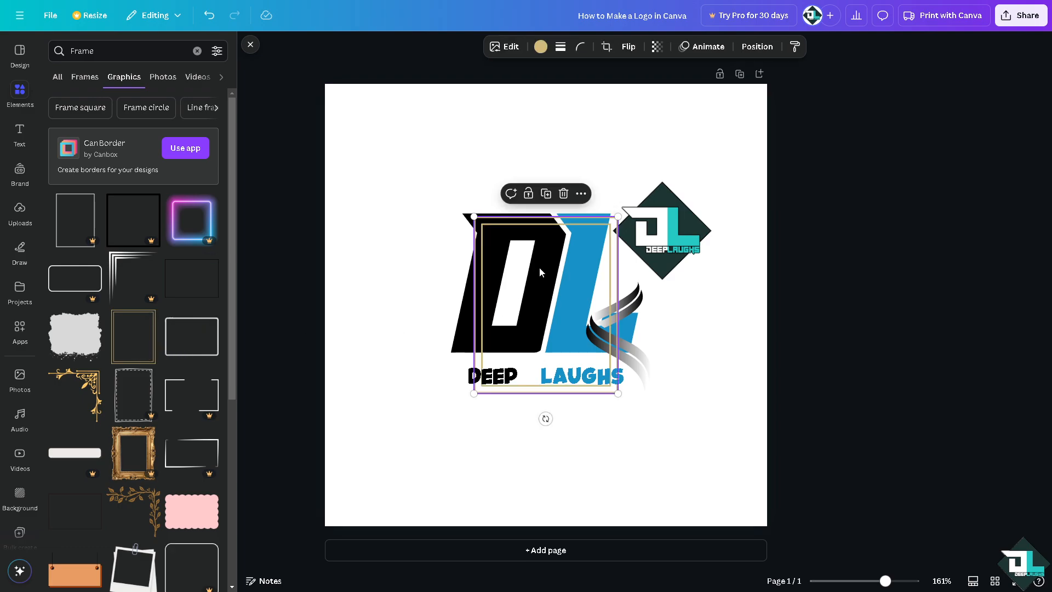
Step: Enlarge the gold frame to the full page height and place it around the DL initials and the diamond logo
{"action": "left_click_drag", "start_coordinate": [539, 267], "coordinate": [392, 132]}
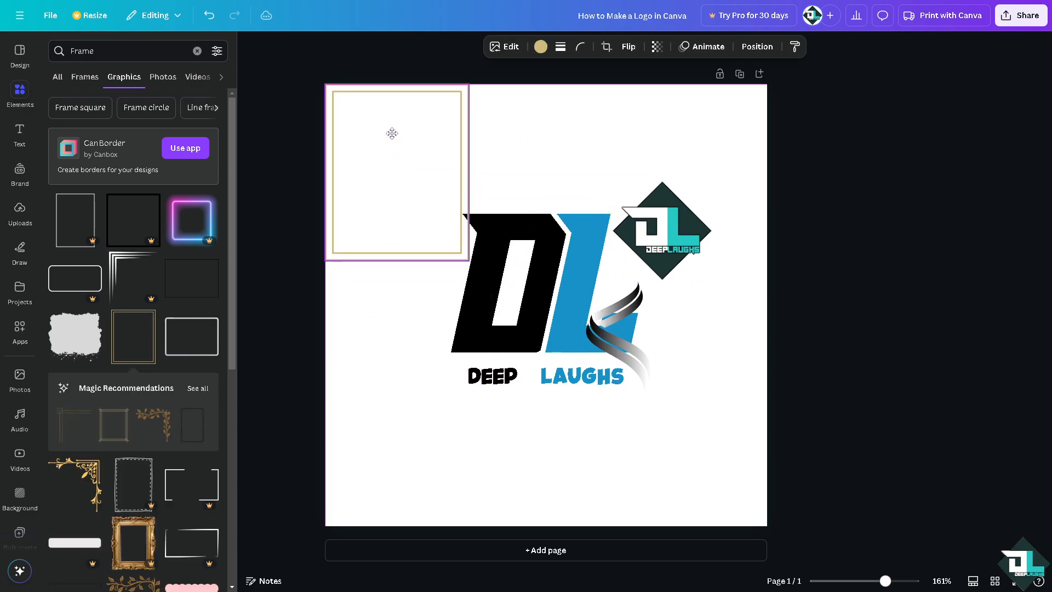
{"action": "left_click_drag", "start_coordinate": [469, 261], "coordinate": [756, 463]}
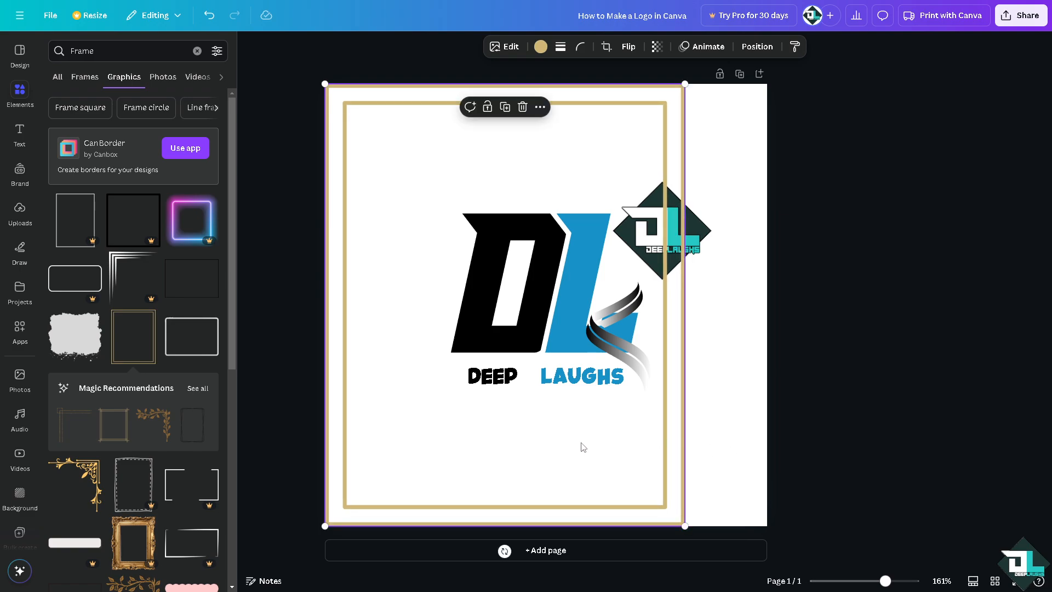
{"action": "left_click_drag", "start_coordinate": [580, 446], "coordinate": [646, 444]}
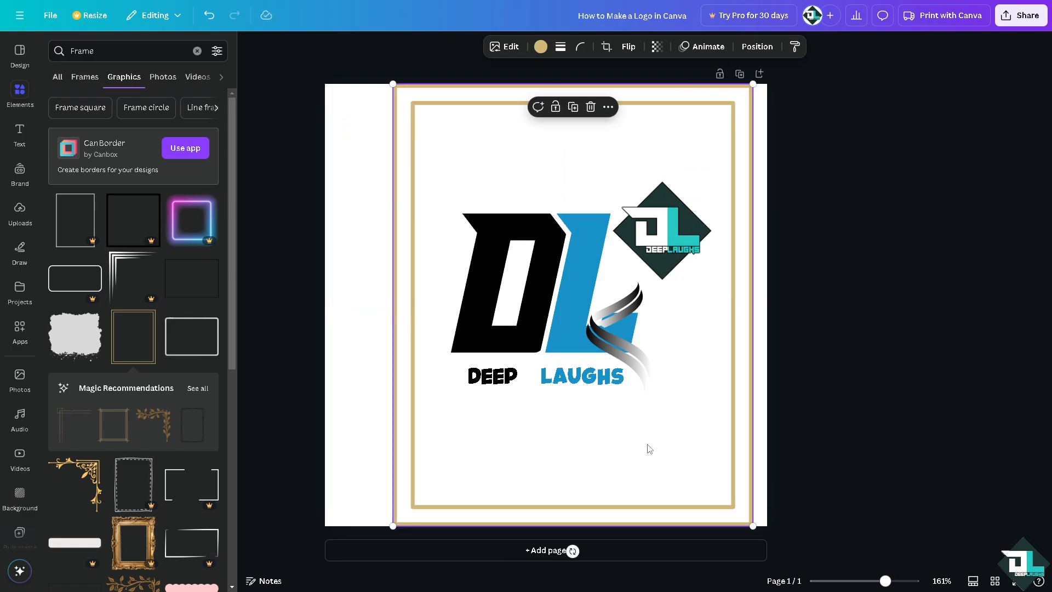
{"action": "left_click", "coordinate": [521, 267]}
{"action": "left_click", "coordinate": [800, 235]}
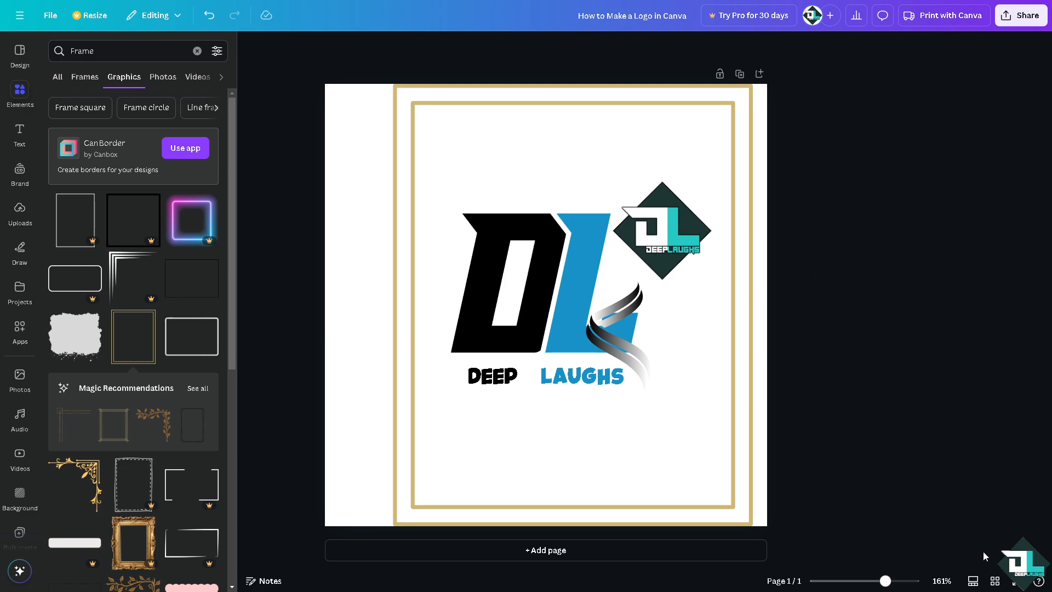
Step: Preview the design in full screen and return to the editor
{"action": "left_click", "coordinate": [1017, 581]}
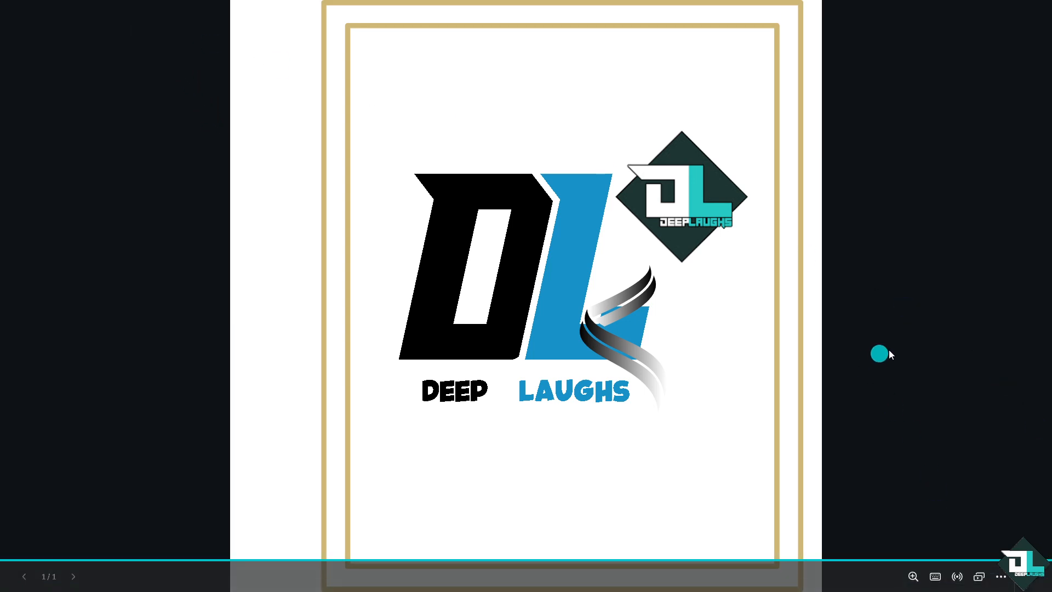
{"action": "key", "text": "Escape"}
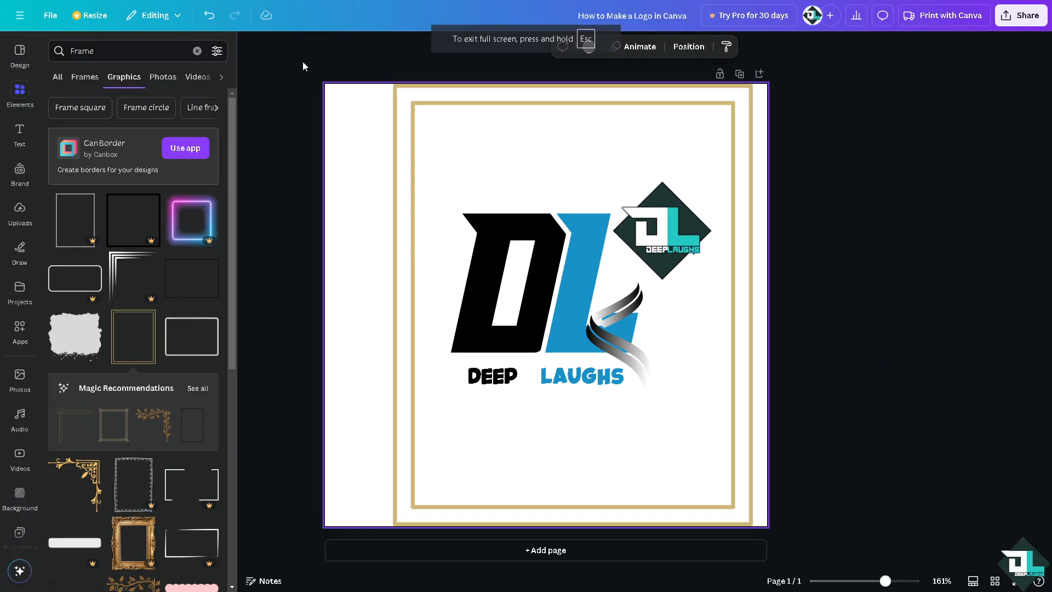
Step: Turn on the rulers and guides for the design
{"action": "left_click", "coordinate": [50, 15]}
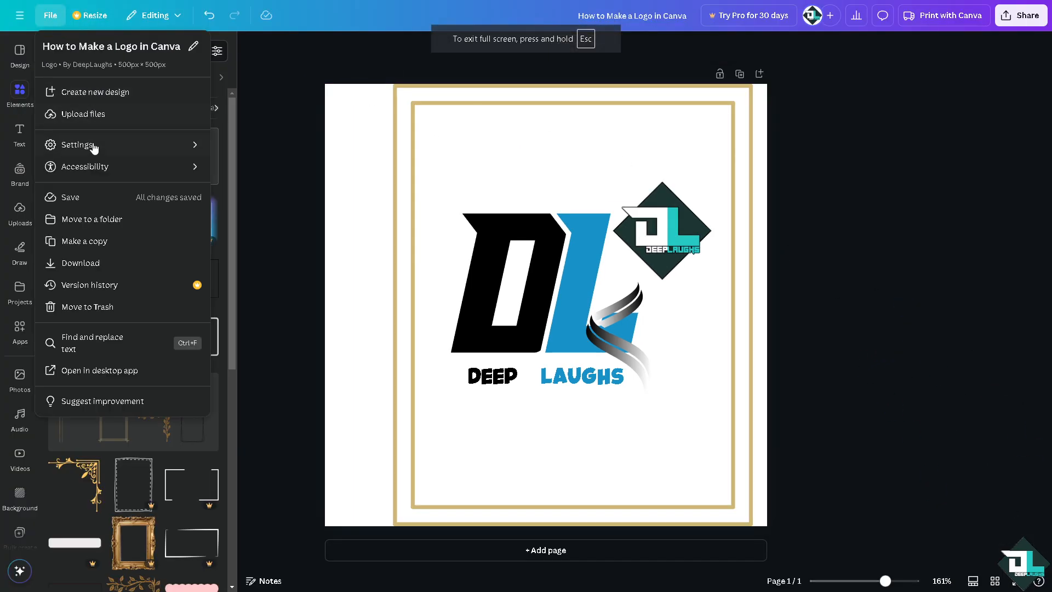
{"action": "mouse_move", "coordinate": [93, 146]}
{"action": "left_click", "coordinate": [252, 149]}
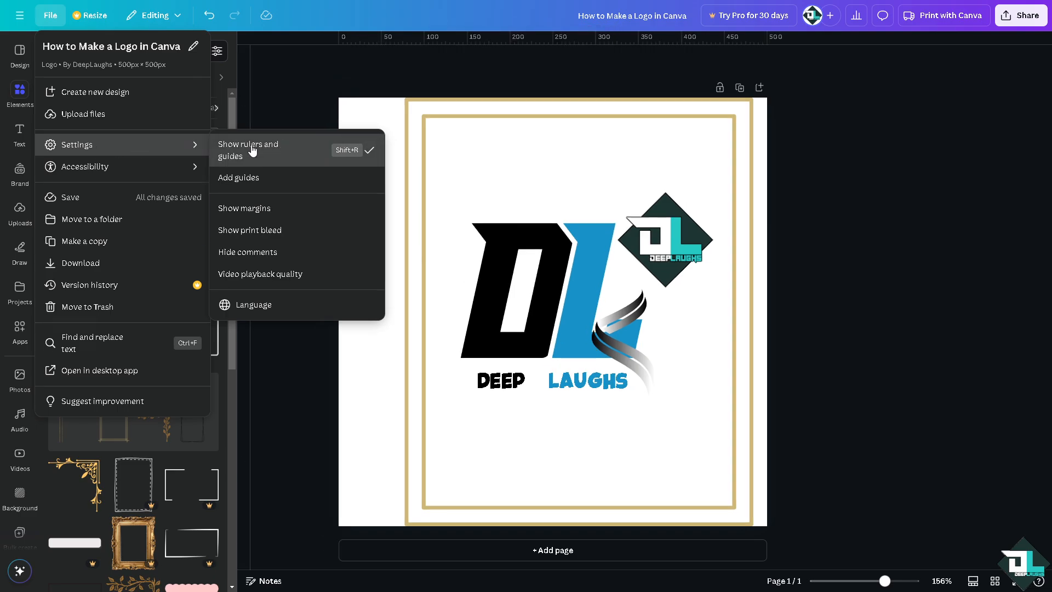
{"action": "left_click", "coordinate": [50, 15]}
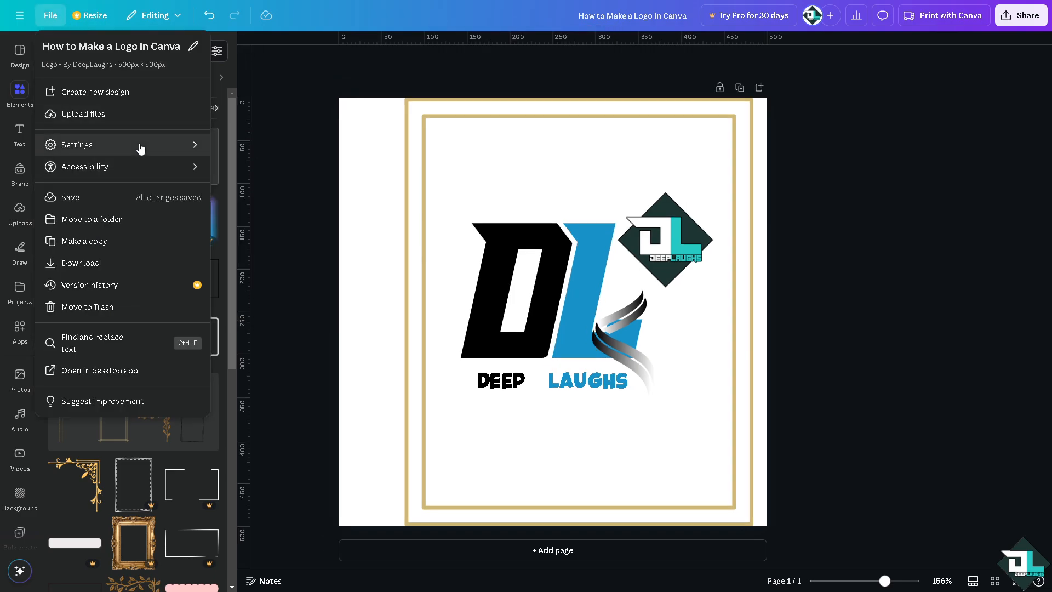
{"action": "mouse_move", "coordinate": [141, 148]}
{"action": "left_click", "coordinate": [276, 182]}
{"action": "key", "text": "Escape"}
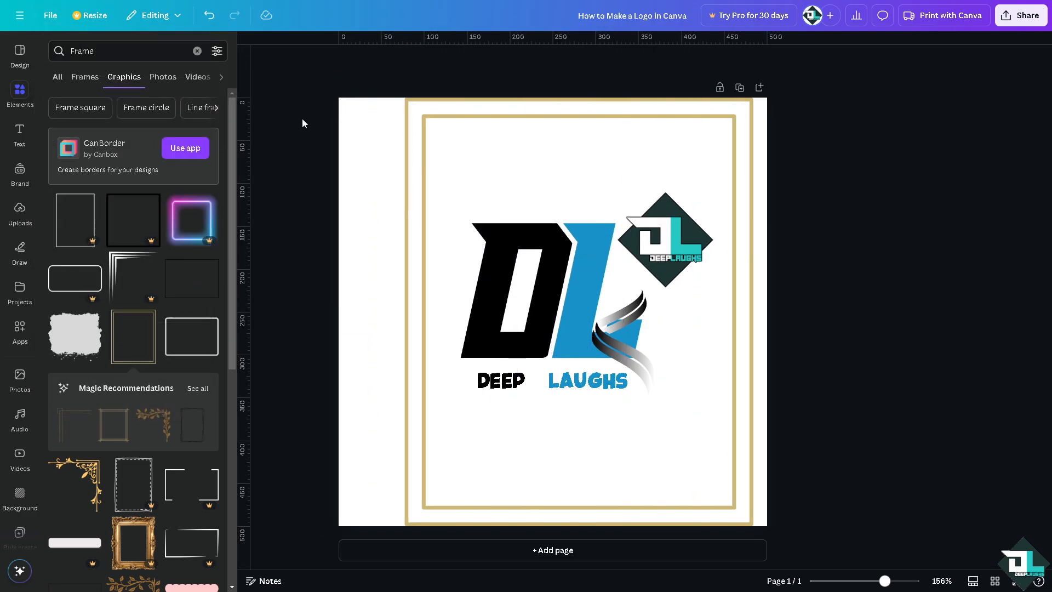
Step: Hide the frame search results and select the gold frame on the page
{"action": "left_click", "coordinate": [355, 157]}
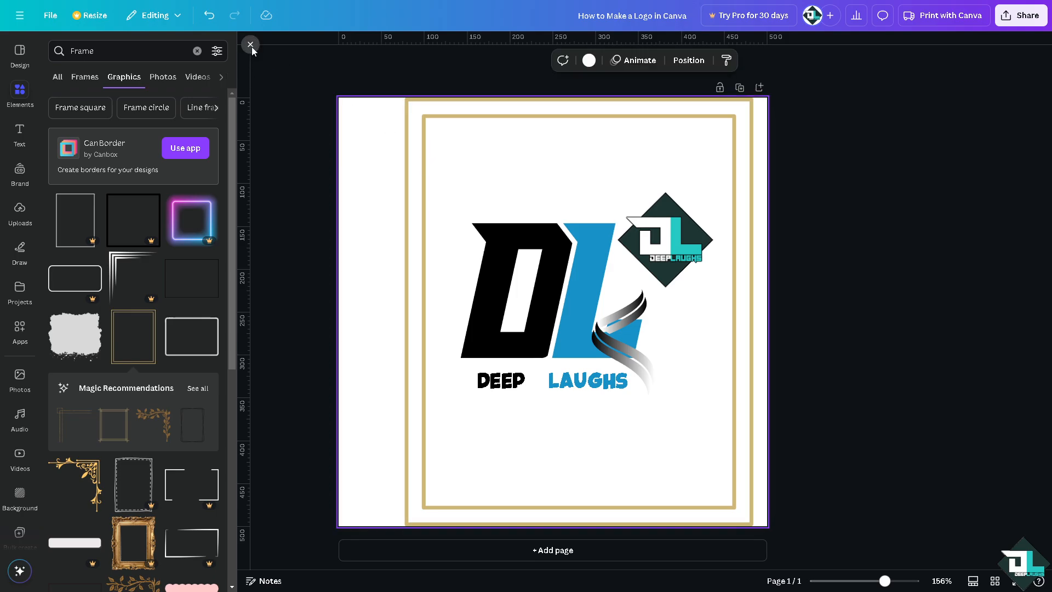
{"action": "left_click", "coordinate": [250, 45]}
{"action": "left_click", "coordinate": [512, 259]}
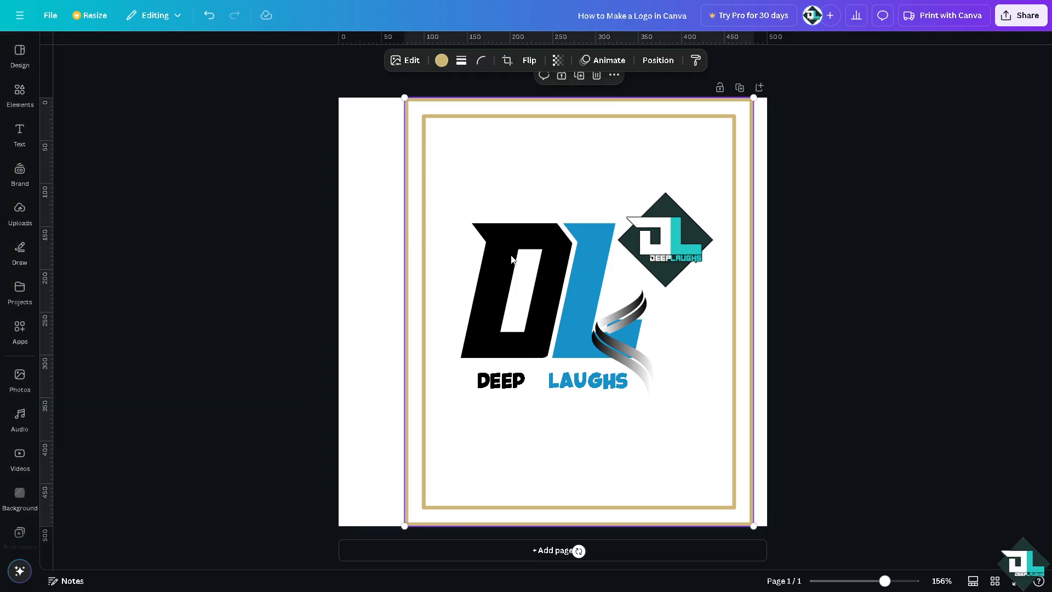
{"action": "left_click", "coordinate": [383, 142]}
{"action": "left_click", "coordinate": [573, 160]}
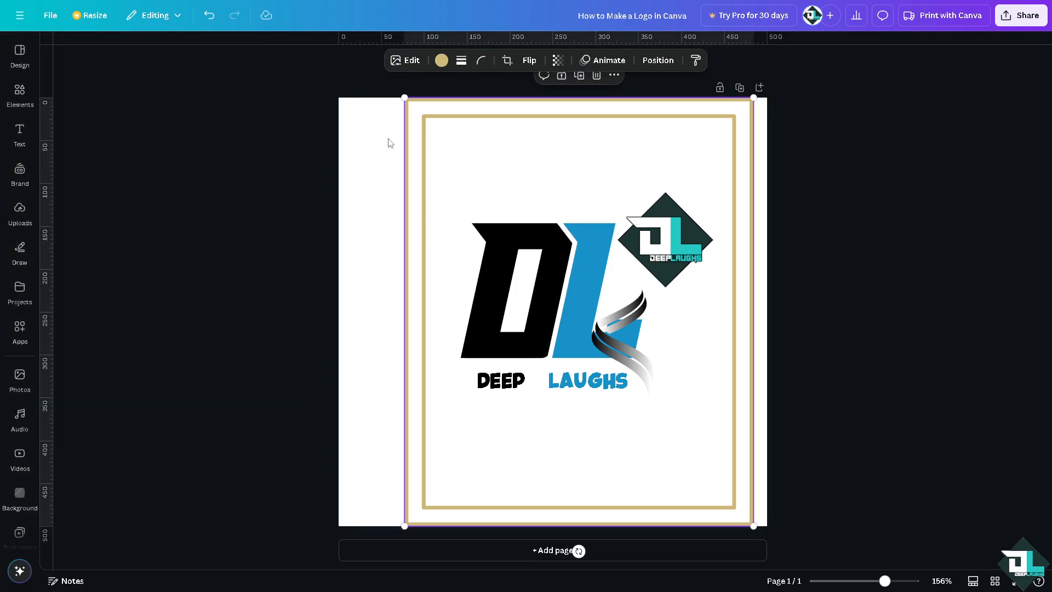
Step: Add the 12 Columns guide preset to the page
{"action": "left_click", "coordinate": [50, 15]}
{"action": "mouse_move", "coordinate": [129, 144]}
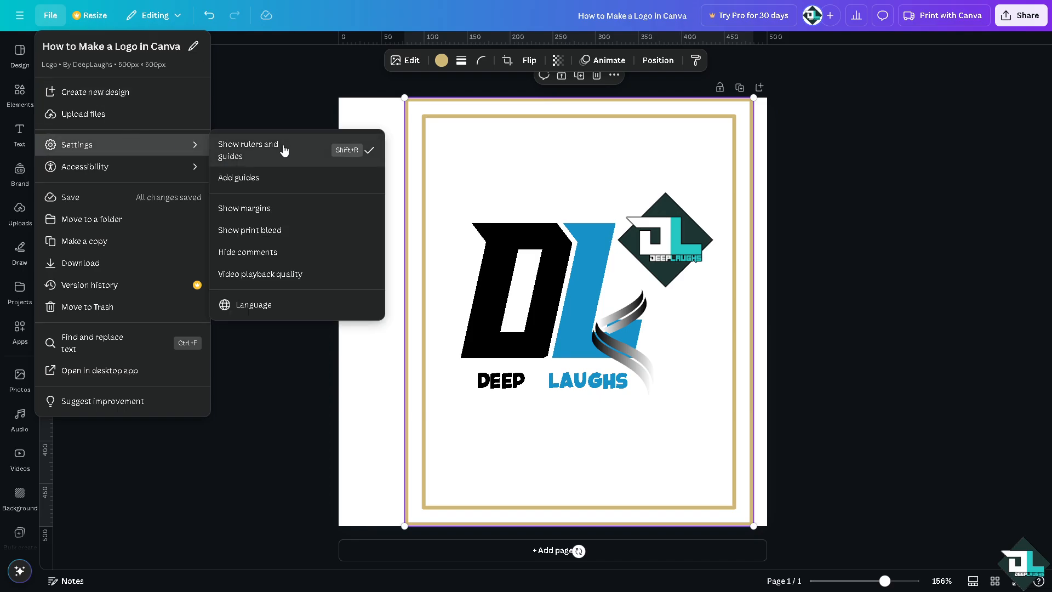
{"action": "left_click", "coordinate": [283, 179]}
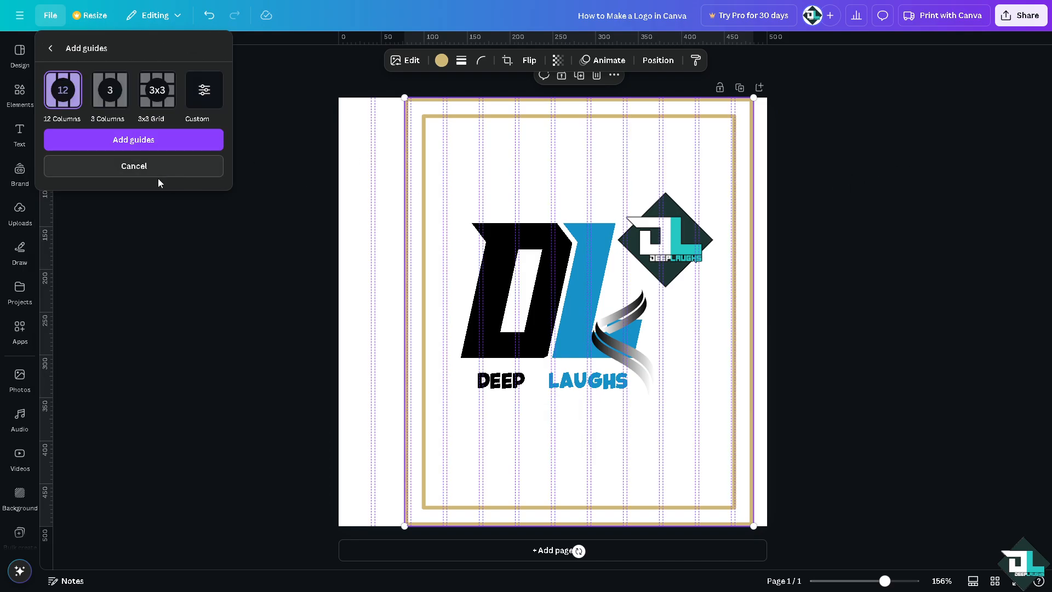
{"action": "left_click", "coordinate": [168, 141]}
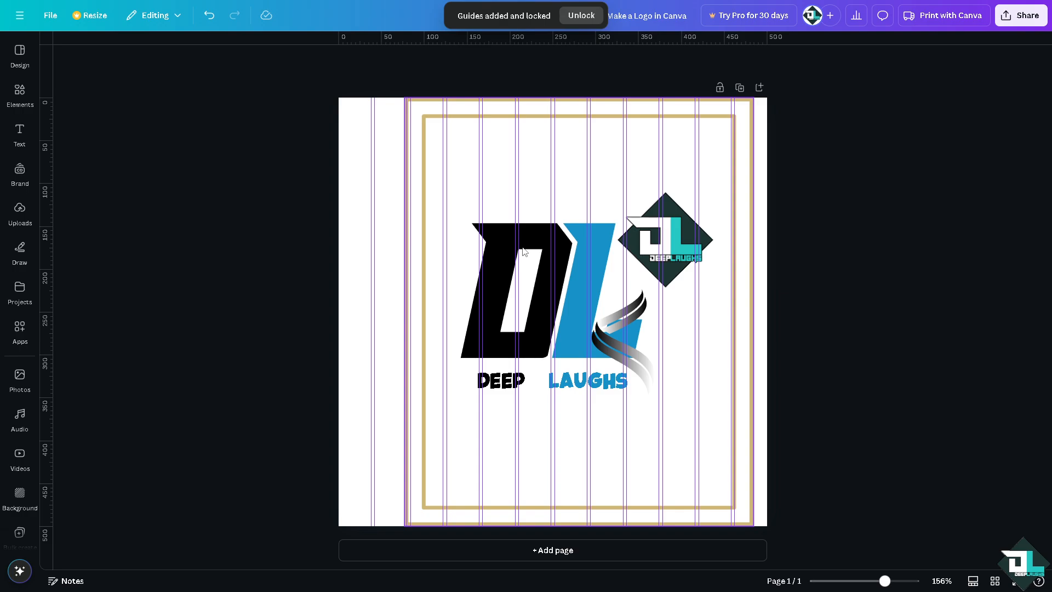
Step: Shift the gold frame slightly left so it sits closer to the page's centre around the logo
{"action": "left_click", "coordinate": [613, 244]}
{"action": "left_click", "coordinate": [644, 237]}
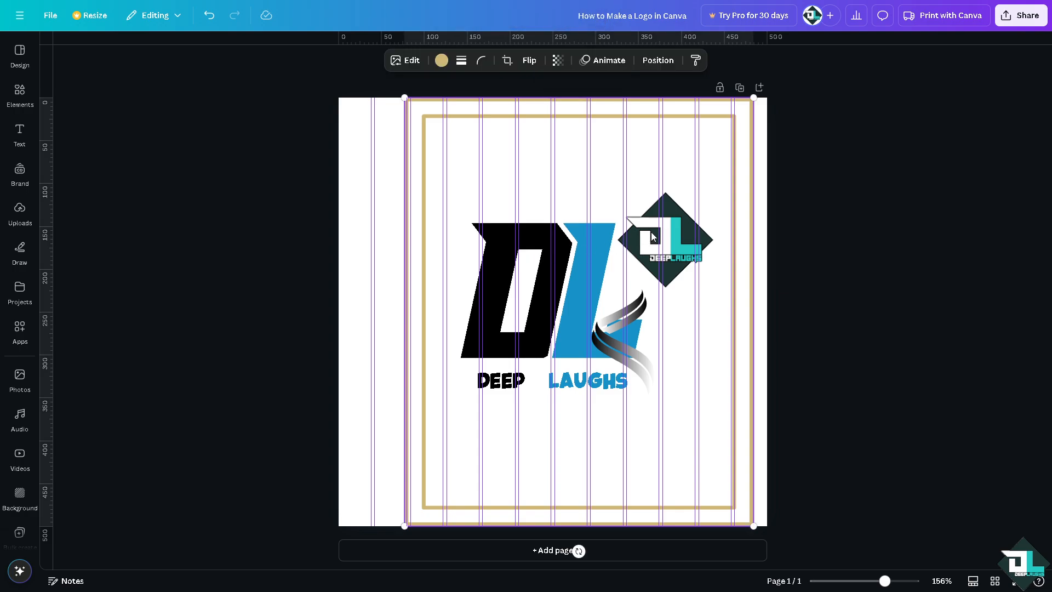
{"action": "left_click", "coordinate": [573, 232]}
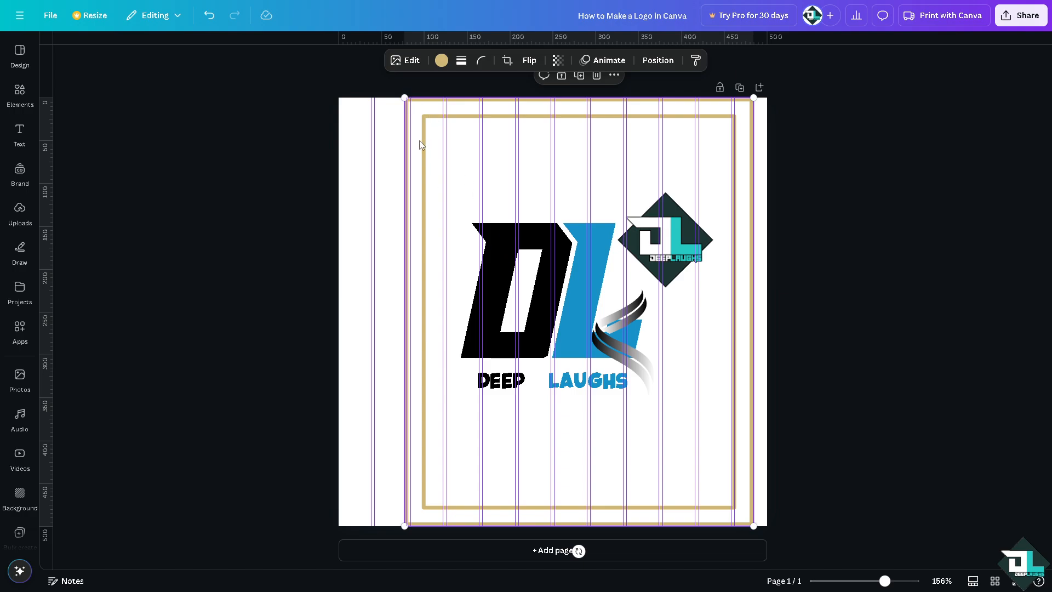
{"action": "left_click_drag", "start_coordinate": [419, 140], "coordinate": [346, 140]}
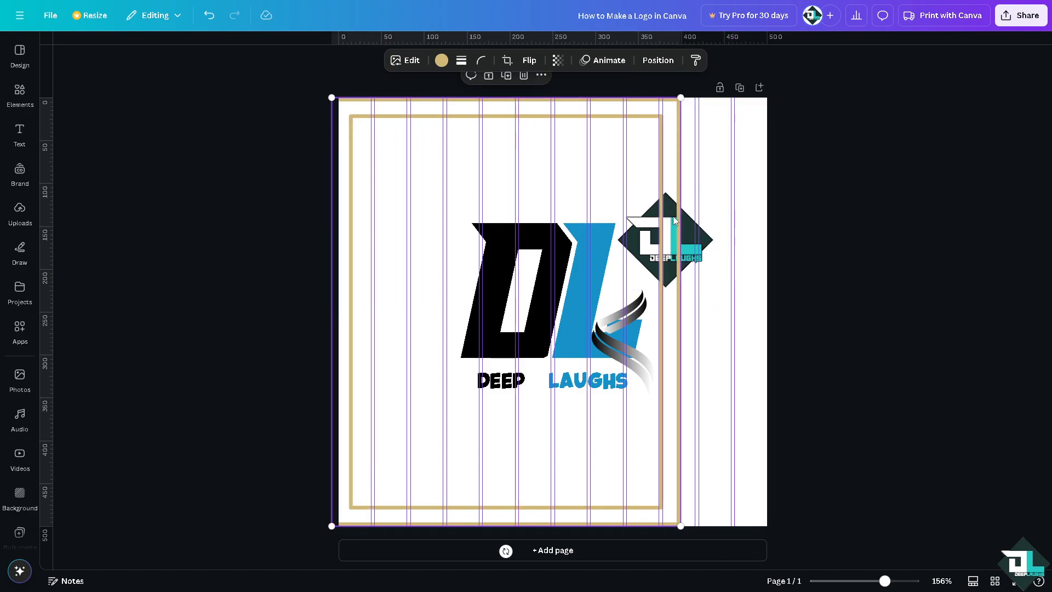
{"action": "left_click_drag", "start_coordinate": [673, 216], "coordinate": [737, 216]}
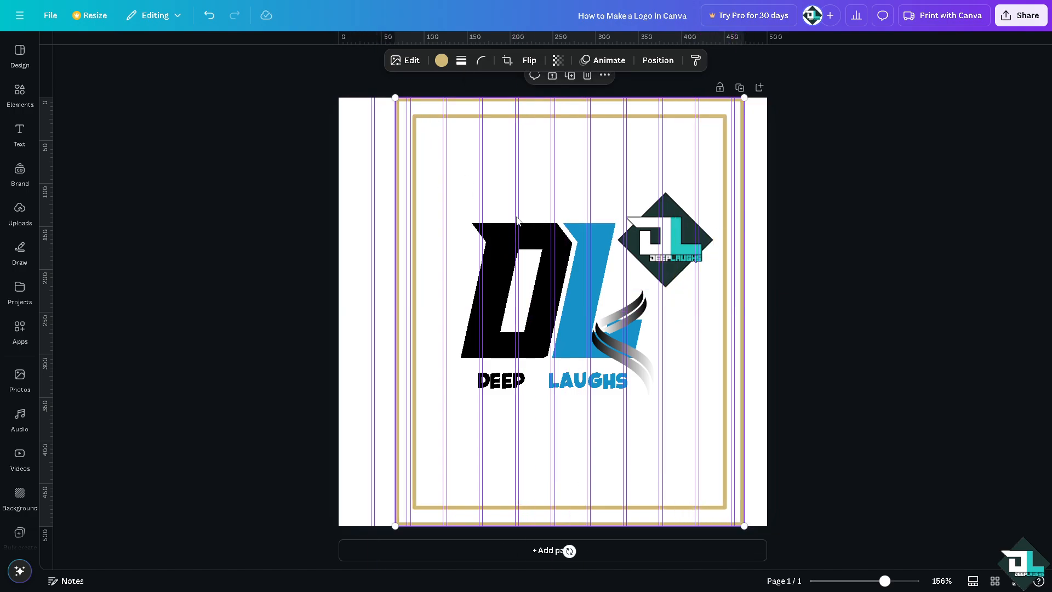
Step: Send the gold frame backward in the layer order
{"action": "right_click", "coordinate": [417, 234]}
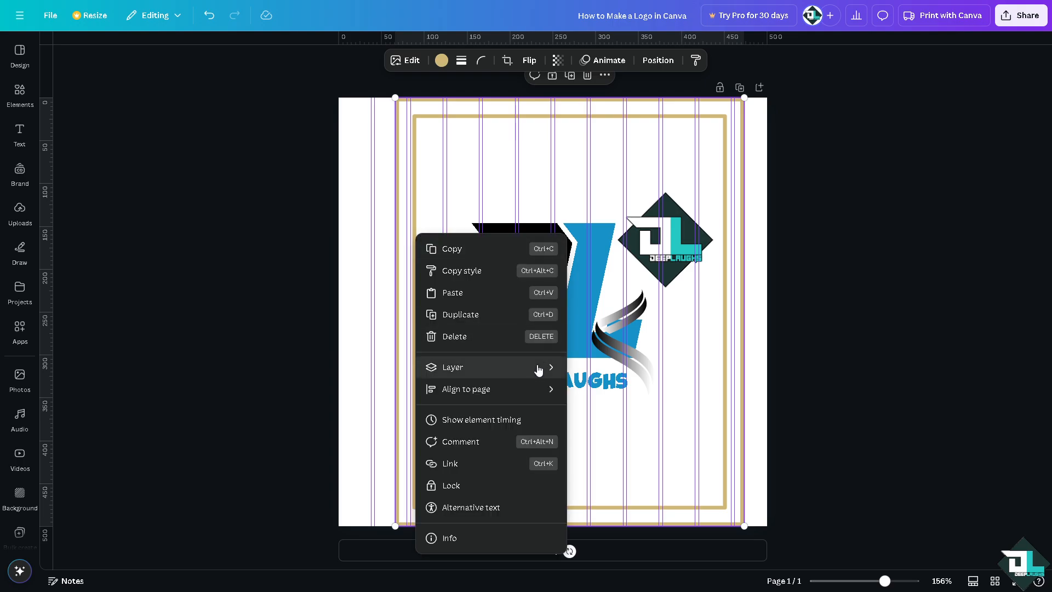
{"action": "left_click", "coordinate": [583, 411]}
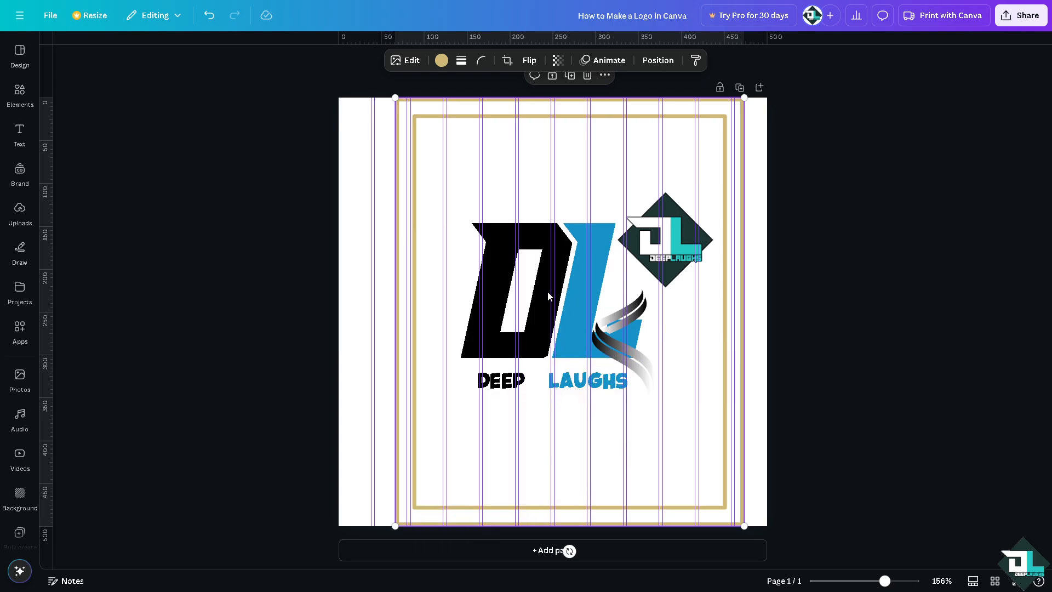
{"action": "left_click", "coordinate": [784, 251]}
{"action": "left_click", "coordinate": [669, 241]}
Step: Select the large blue L together with the gold frame and group them
{"action": "left_click", "coordinate": [584, 242]}
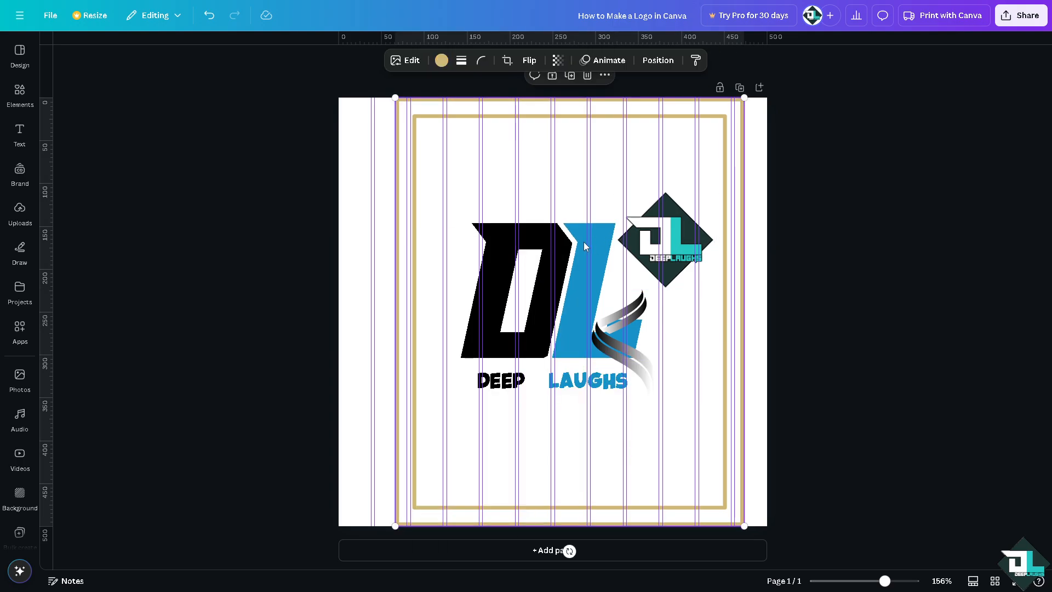
{"action": "left_click", "coordinate": [653, 239]}
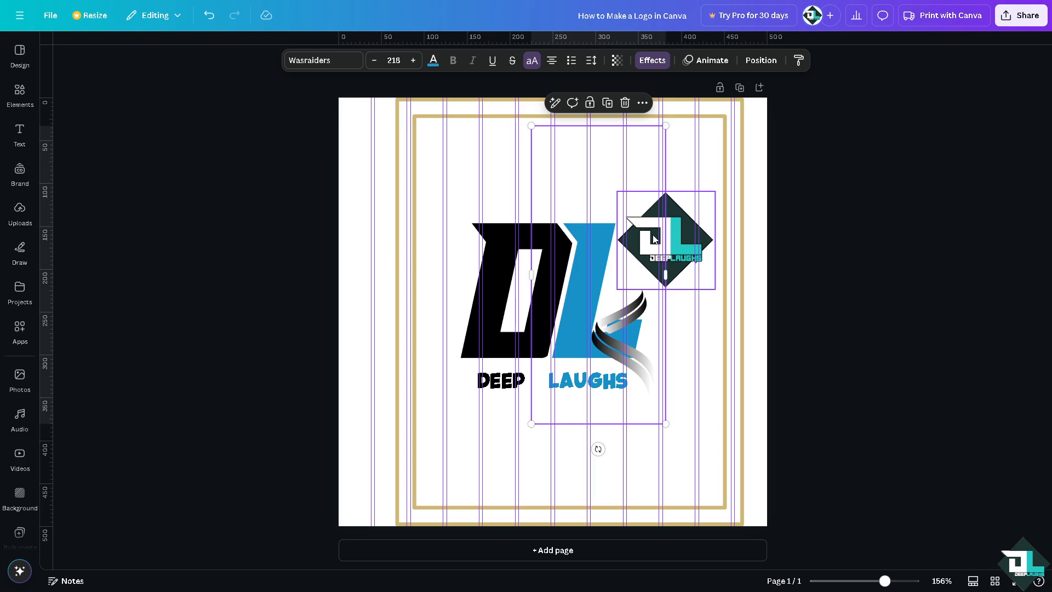
{"action": "left_click", "coordinate": [509, 243], "text": "shift"}
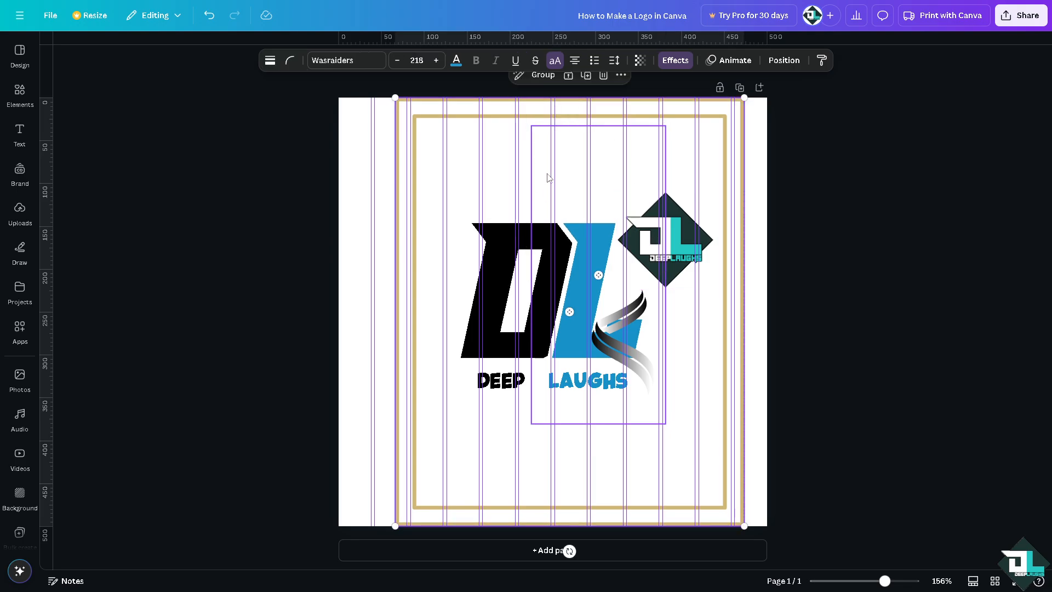
{"action": "left_click", "coordinate": [542, 75]}
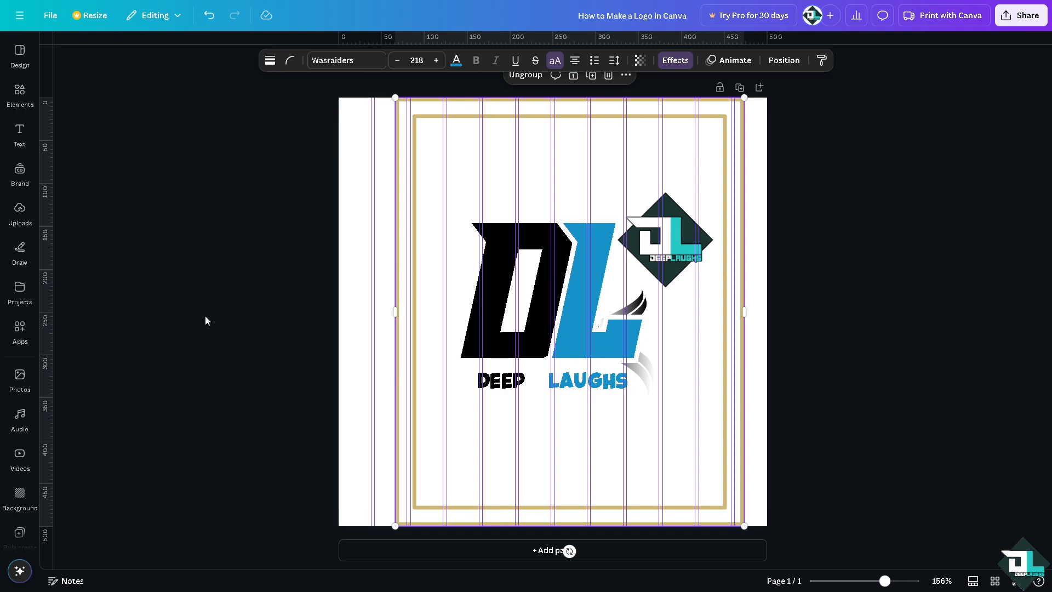
Step: Try to enable a transparent background for the design's PNG download, and dismiss the Canva Pro offer
{"action": "left_click", "coordinate": [1020, 15]}
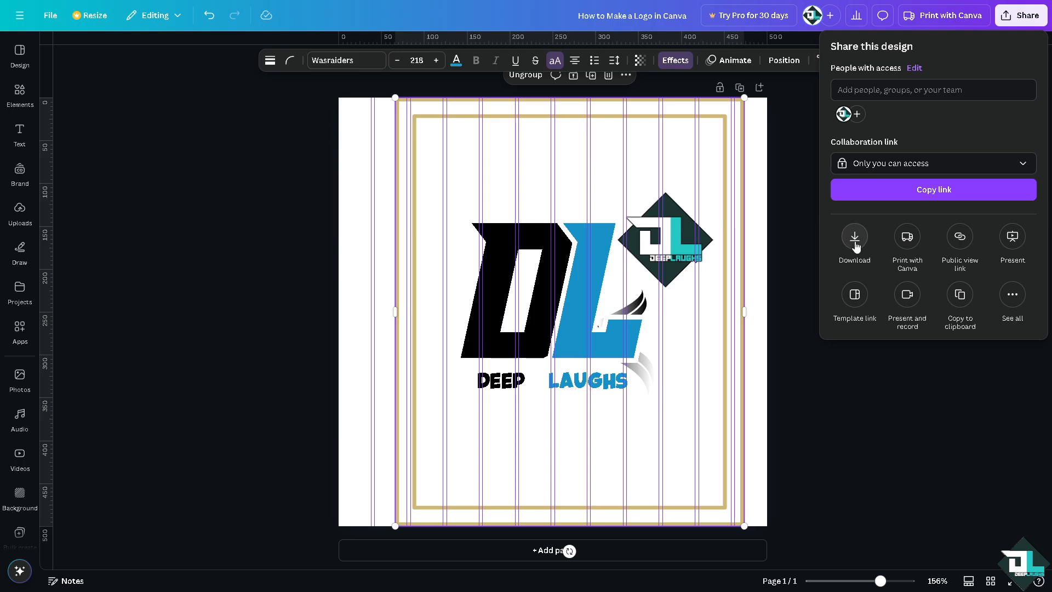
{"action": "left_click", "coordinate": [855, 237]}
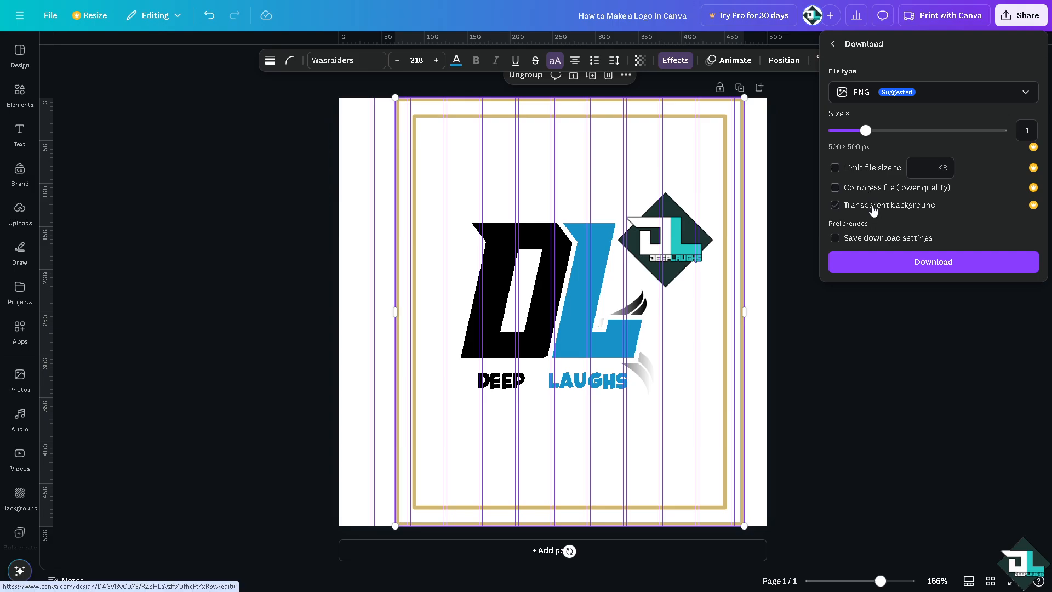
{"action": "left_click", "coordinate": [872, 211]}
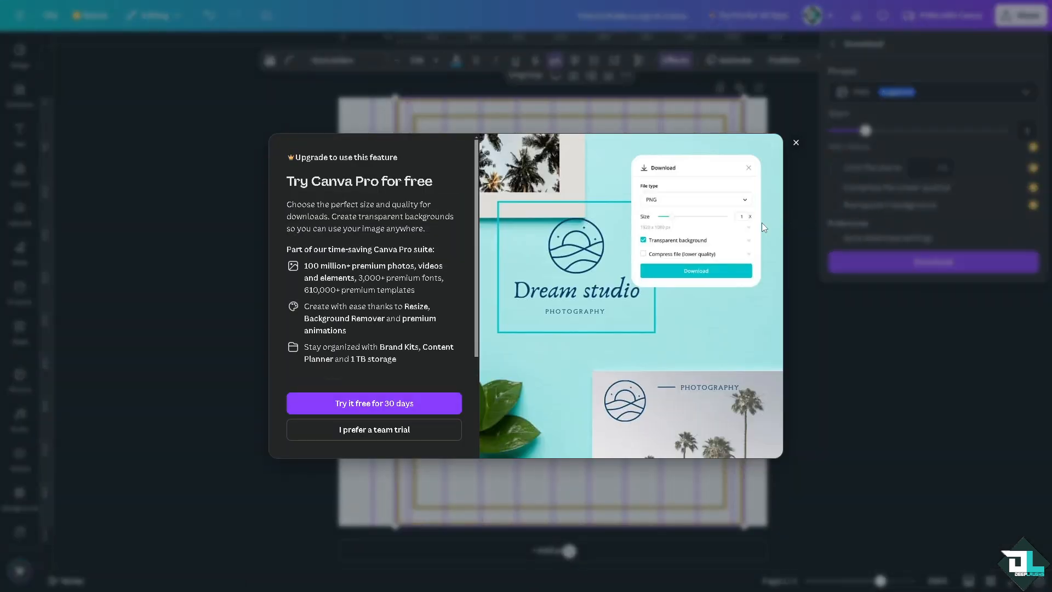
{"action": "left_click", "coordinate": [796, 144]}
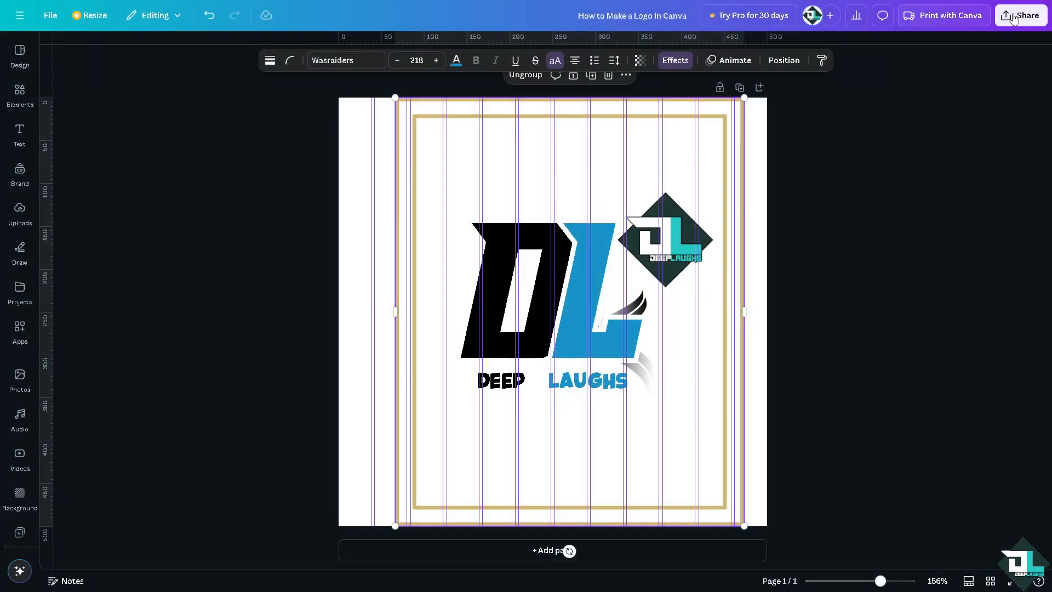
Step: Set up a PDF Print download with crop marks and bleed, Flatten PDF and Include notes enabled
{"action": "left_click", "coordinate": [1016, 20]}
{"action": "left_click", "coordinate": [853, 235]}
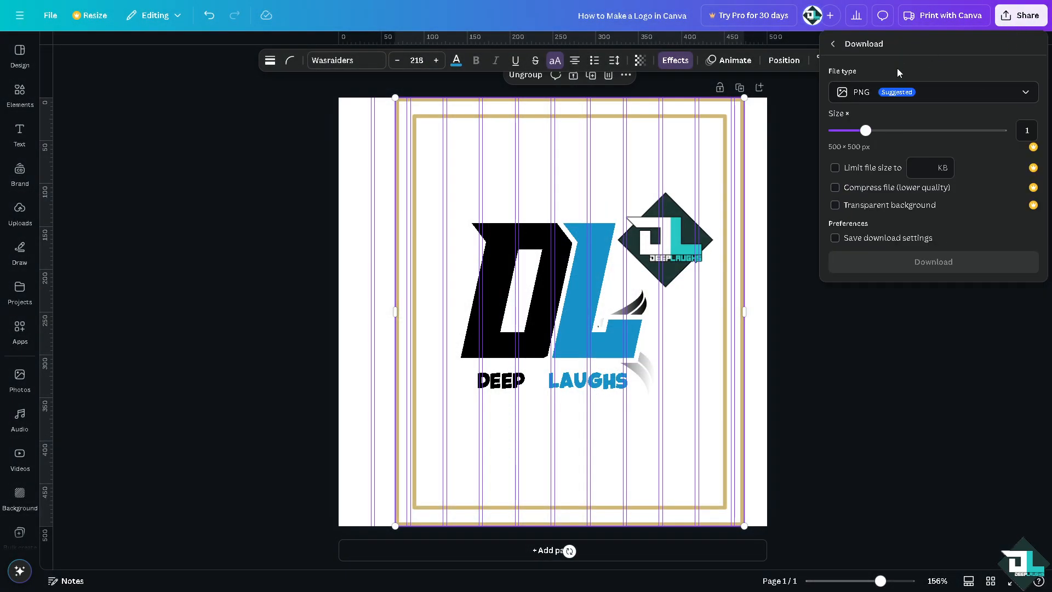
{"action": "left_click", "coordinate": [902, 97]}
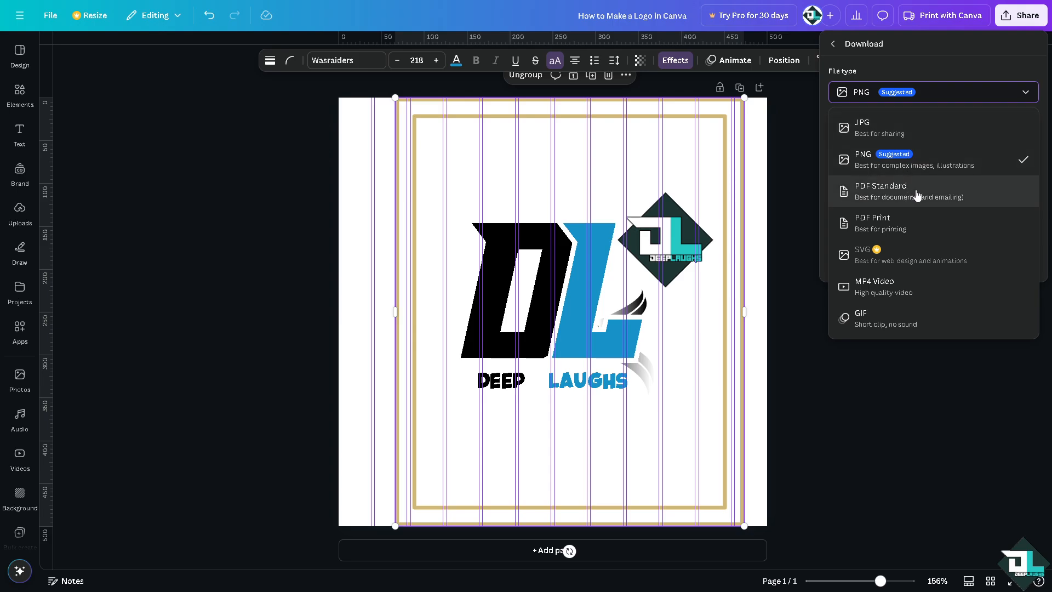
{"action": "left_click", "coordinate": [913, 228]}
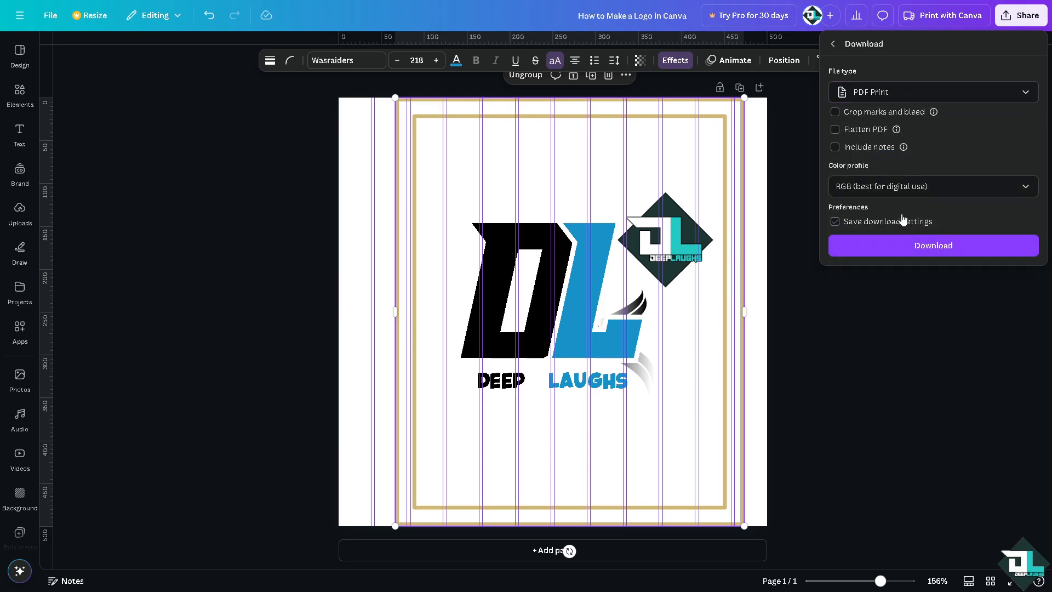
{"action": "left_click", "coordinate": [836, 112]}
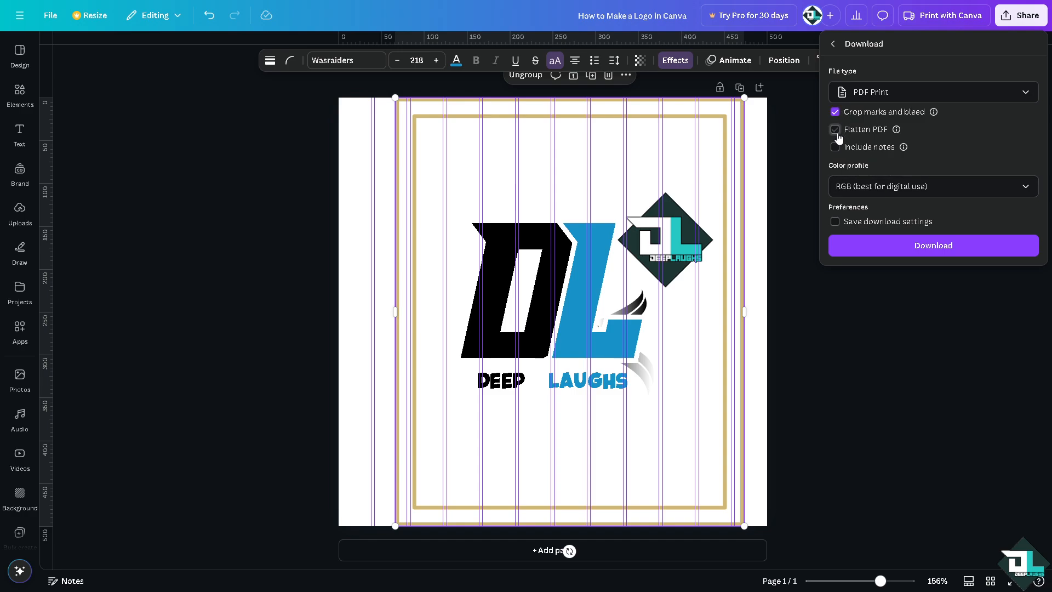
{"action": "left_click", "coordinate": [835, 130]}
{"action": "left_click", "coordinate": [835, 148]}
Step: Draft the comment "How to Make a Logo in Canva" on the grouped gold frame without posting it
{"action": "left_click", "coordinate": [554, 74]}
{"action": "left_click", "coordinate": [317, 132]}
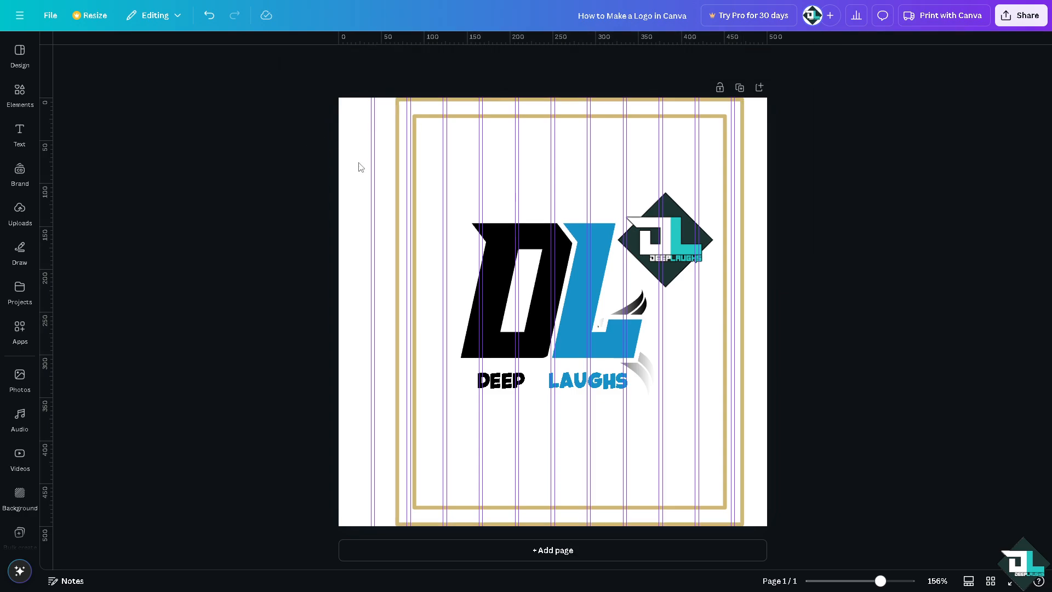
{"action": "left_click", "coordinate": [558, 117]}
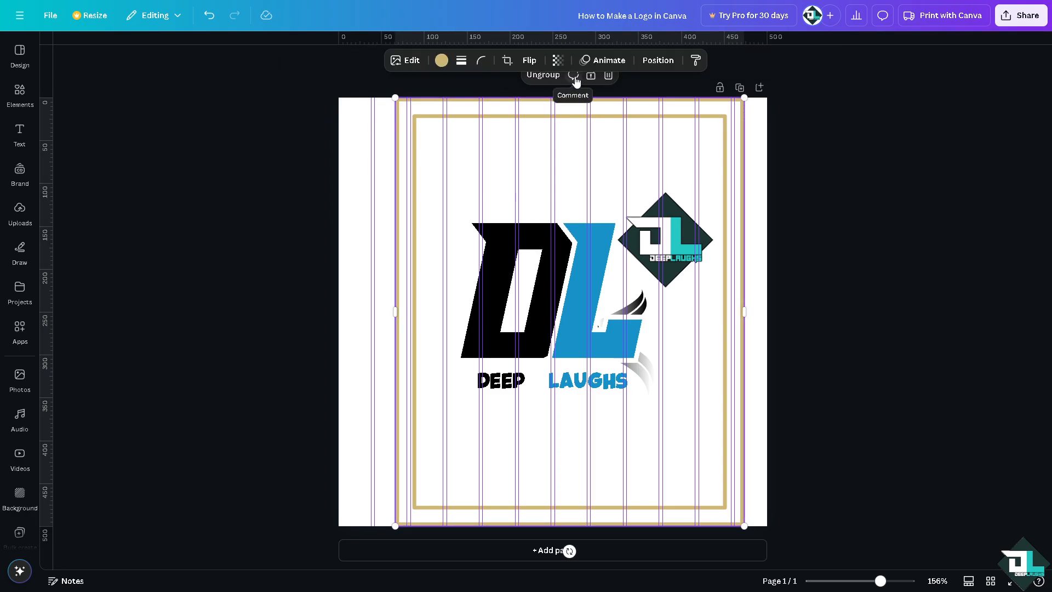
{"action": "left_click", "coordinate": [574, 77]}
{"action": "type", "text": "How to Make a Logo in Canva"}
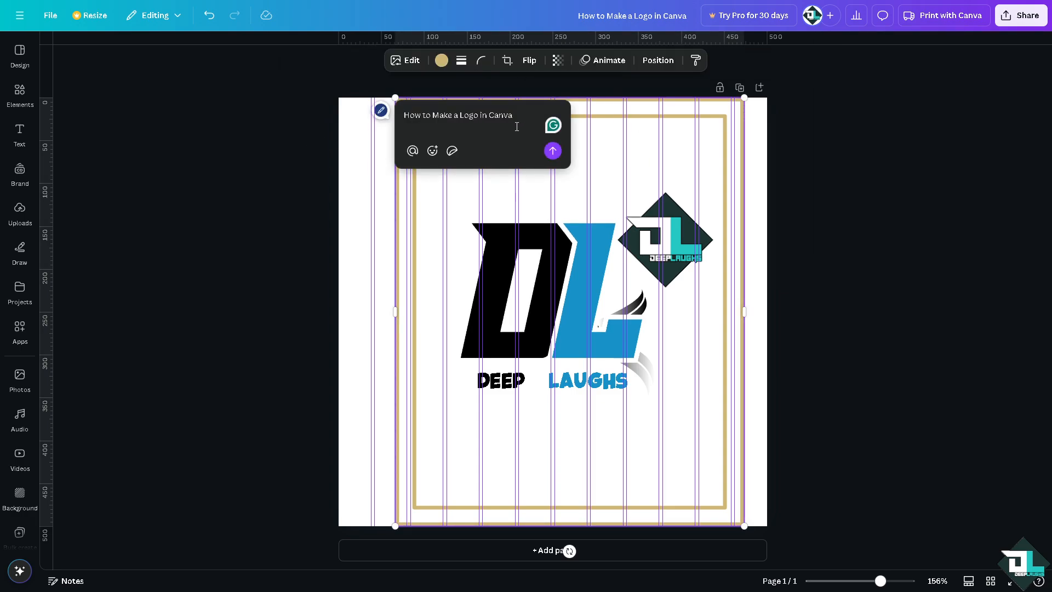
{"action": "left_click", "coordinate": [952, 87]}
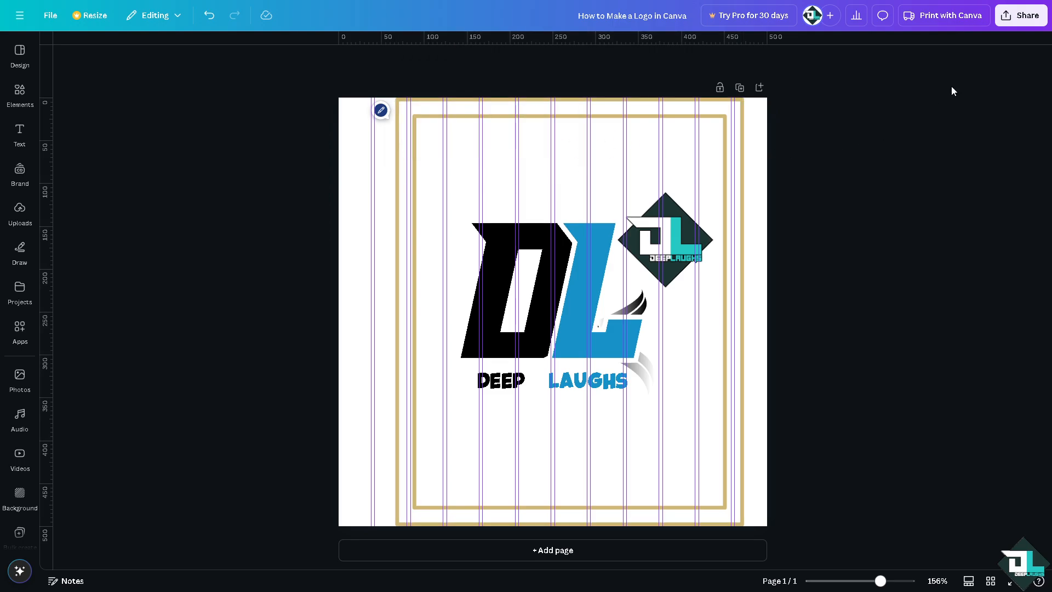
Step: Choose PDF Print as the download format with notes, flattening, crop marks and bleed, and check the color profile choices
{"action": "left_click", "coordinate": [1021, 15]}
{"action": "left_click", "coordinate": [861, 243]}
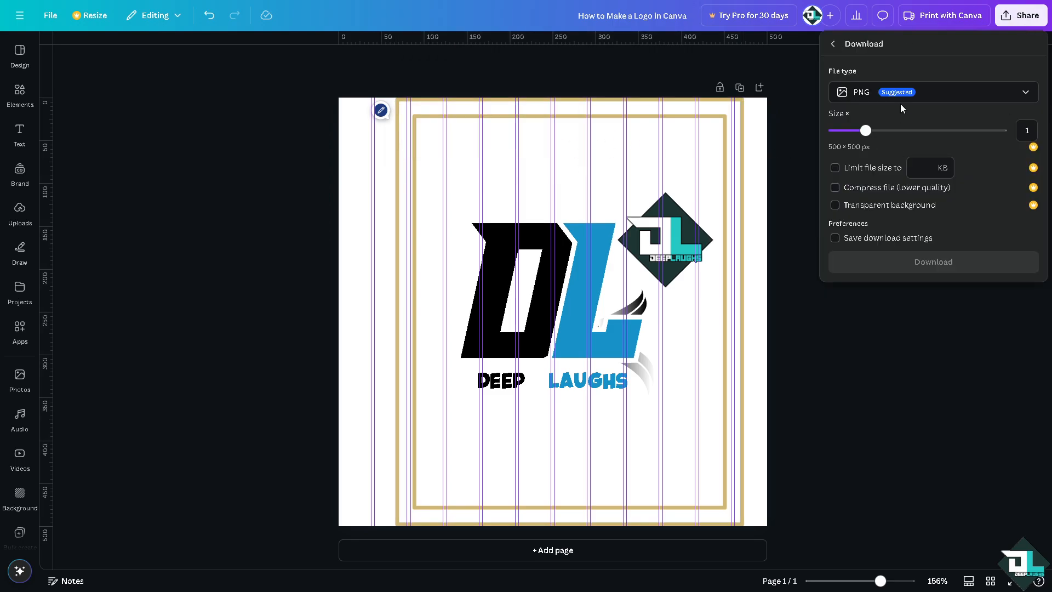
{"action": "left_click", "coordinate": [899, 92]}
{"action": "left_click", "coordinate": [889, 218]}
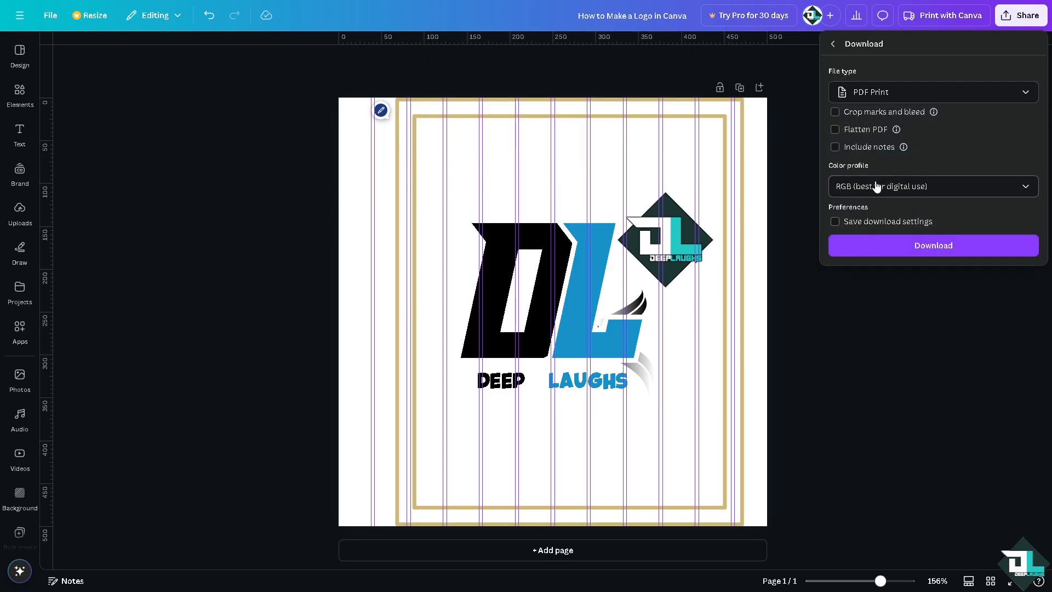
{"action": "left_click", "coordinate": [846, 149]}
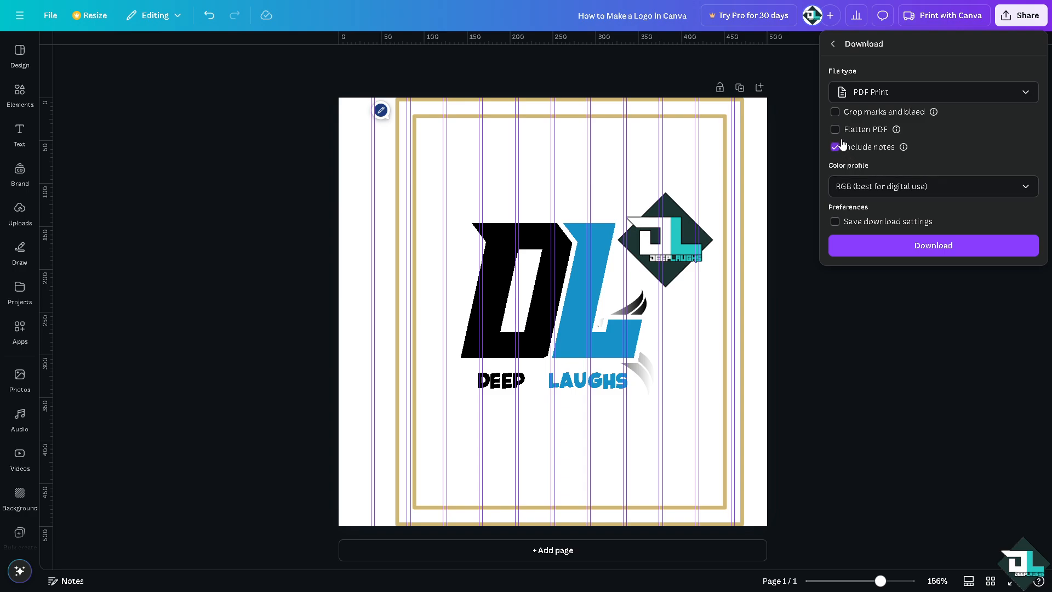
{"action": "left_click", "coordinate": [835, 130]}
{"action": "left_click", "coordinate": [836, 112]}
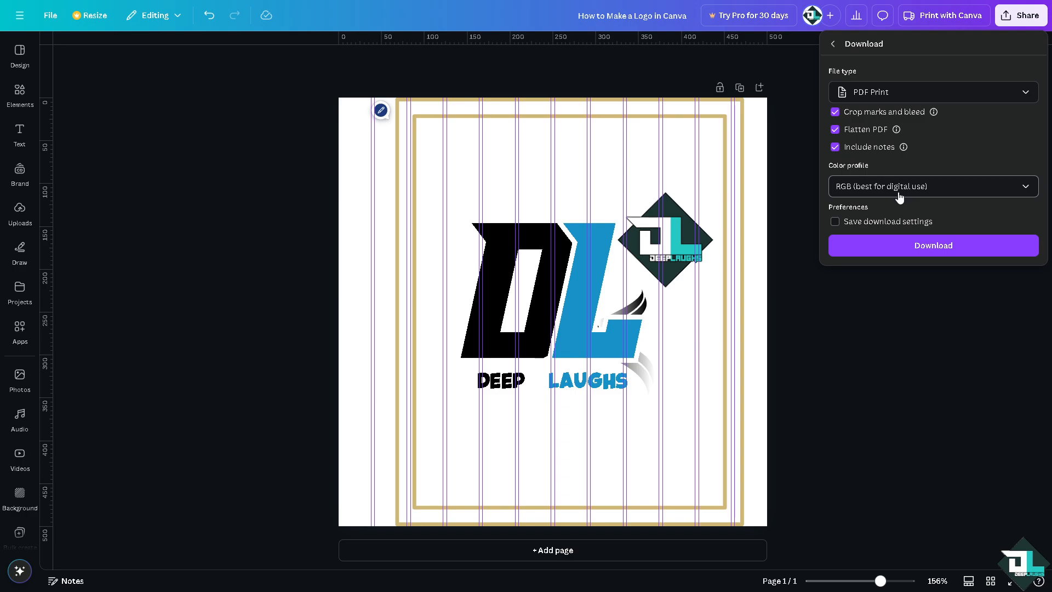
{"action": "left_click", "coordinate": [968, 190]}
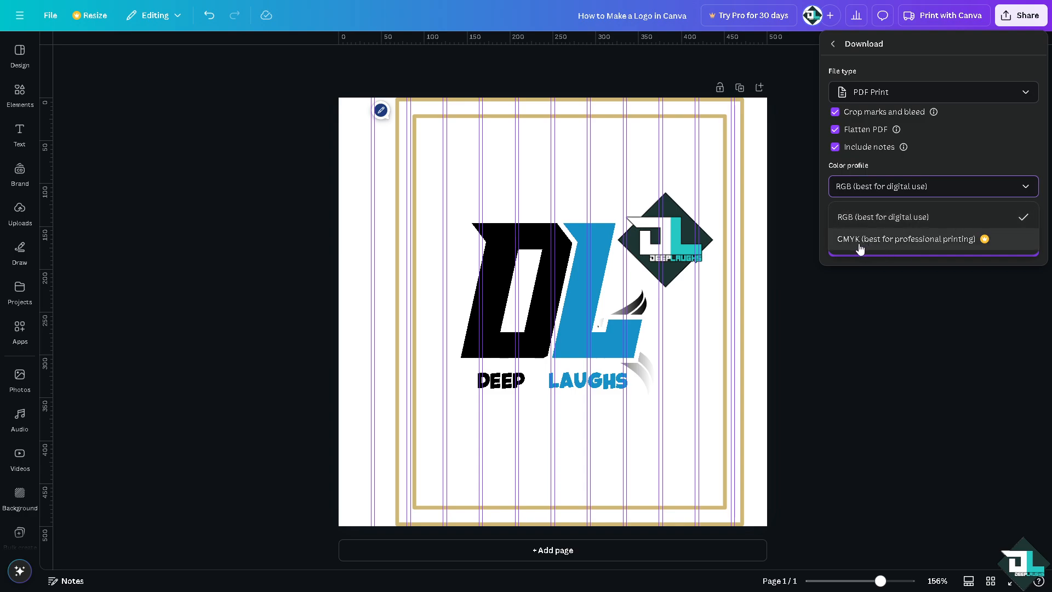
{"action": "left_click", "coordinate": [980, 143]}
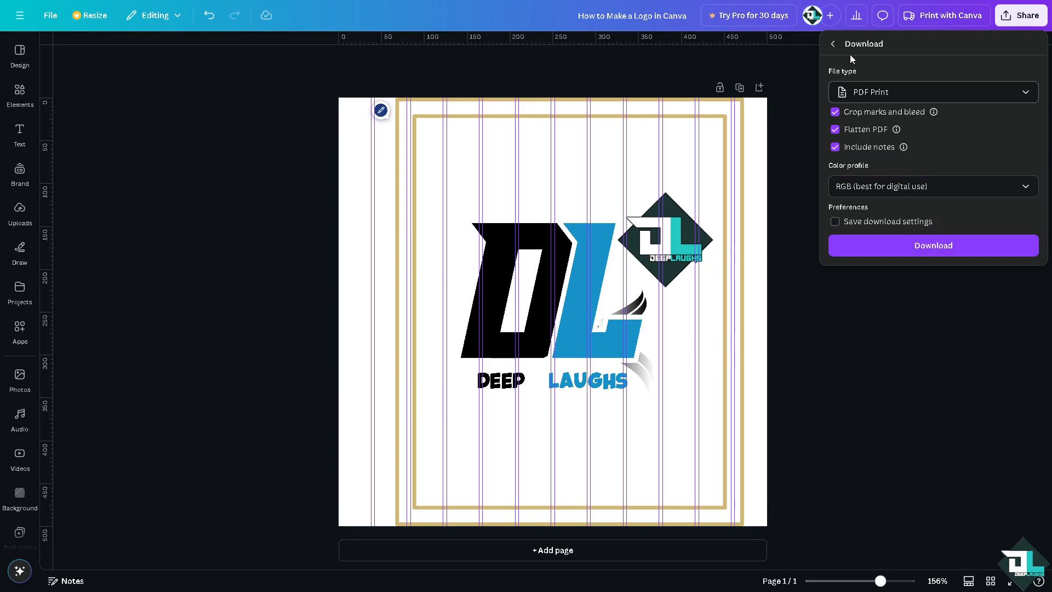
Step: Set the design's collaboration link to Anyone with the link and copy the link
{"action": "left_click", "coordinate": [832, 44]}
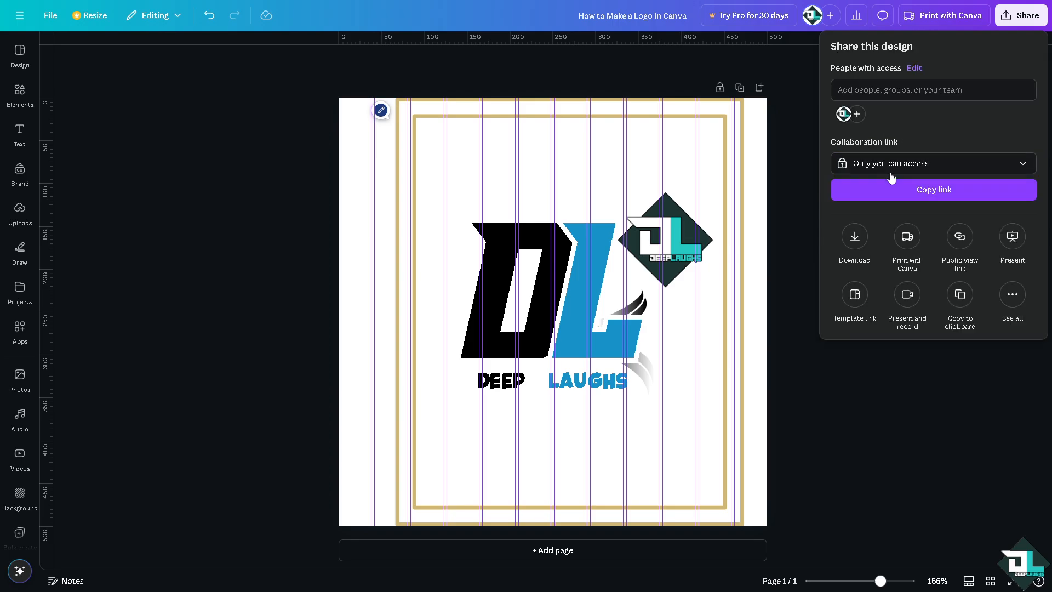
{"action": "left_click", "coordinate": [920, 170]}
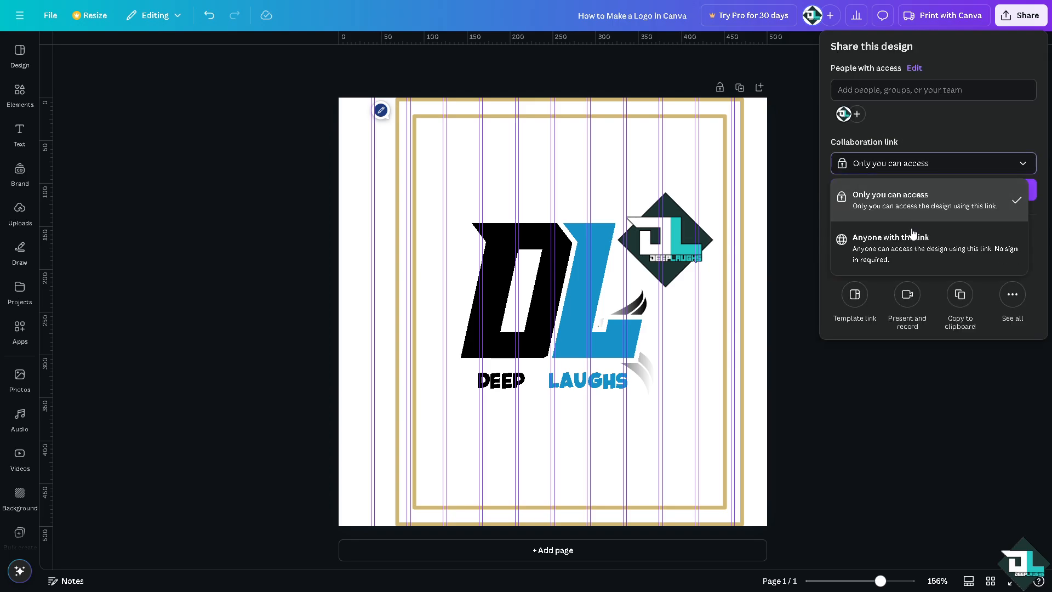
{"action": "left_click", "coordinate": [907, 251]}
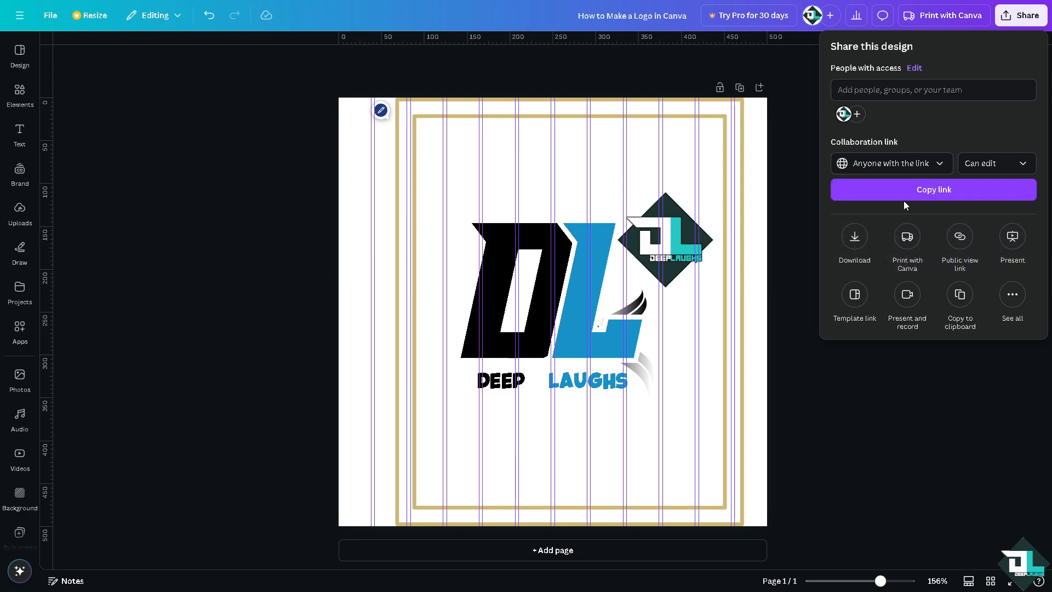
{"action": "left_click", "coordinate": [901, 192]}
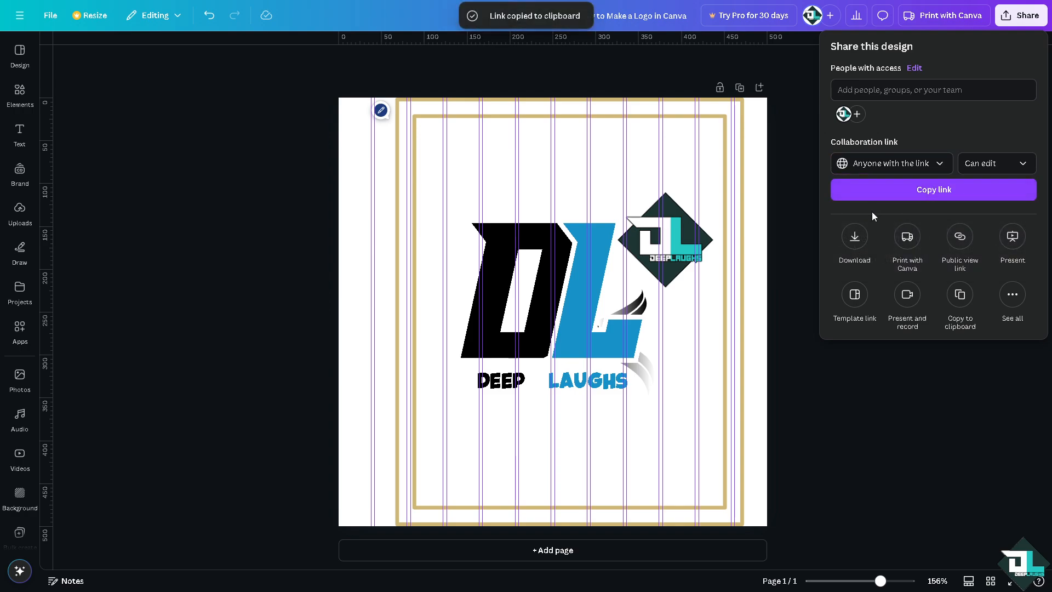
Step: Look through the additional publishing options, view the X (Twitter) option and close it without connecting an account
{"action": "left_click", "coordinate": [1018, 307]}
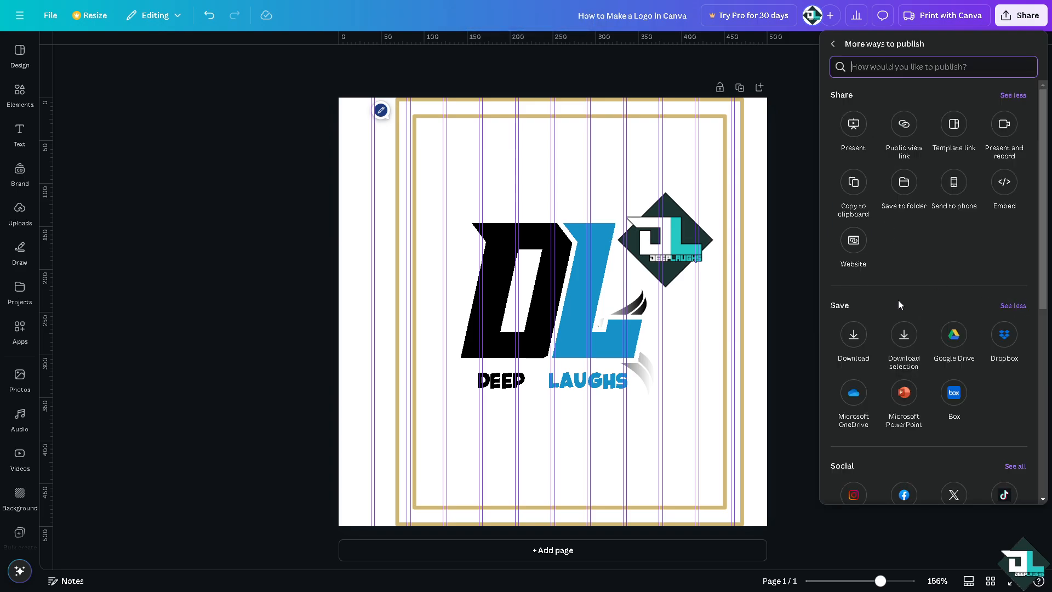
{"action": "scroll", "coordinate": [898, 304], "scroll_direction": "down", "scroll_amount": 3}
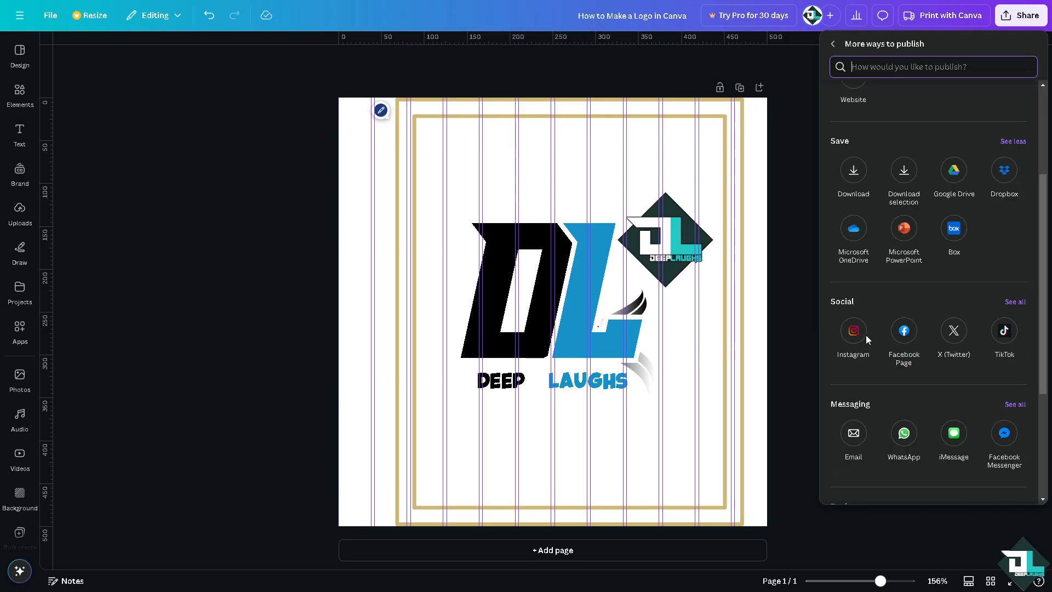
{"action": "left_click", "coordinate": [953, 331]}
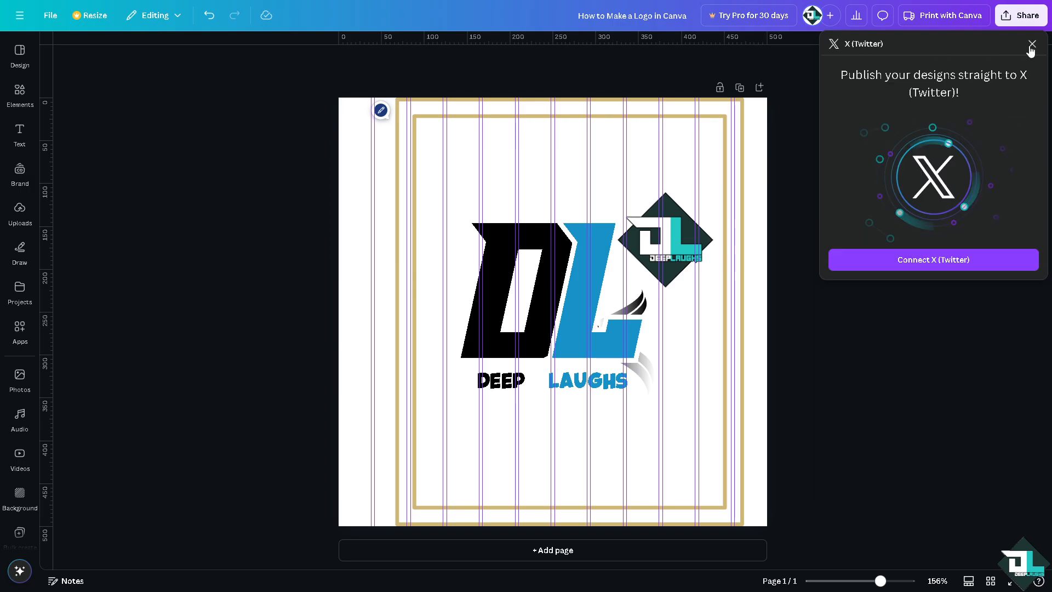
{"action": "left_click", "coordinate": [1031, 45]}
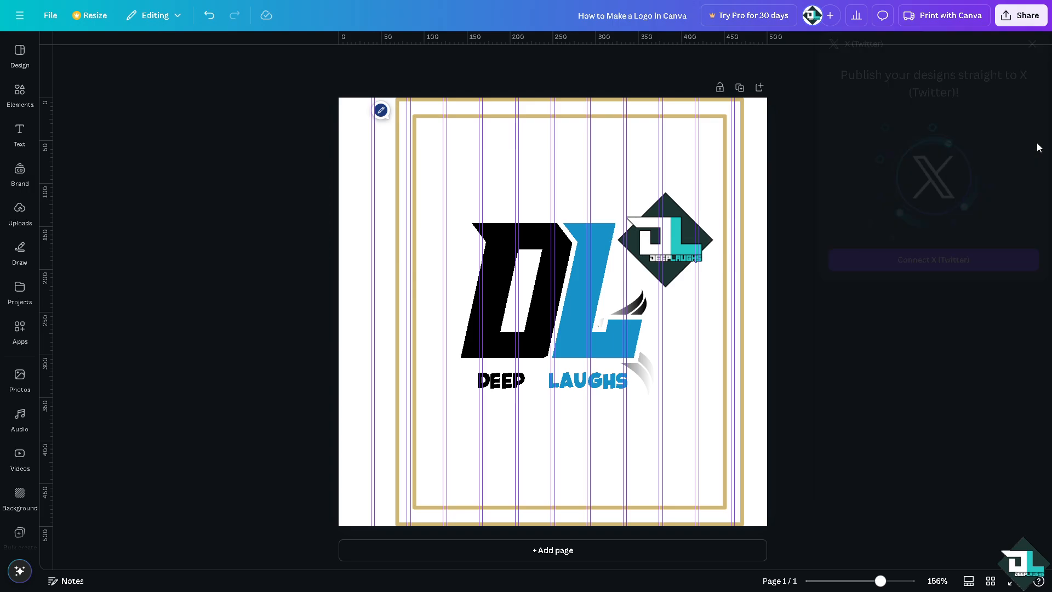
Step: Review the download settings and the full list of sharing, saving, social and messaging options for the design
{"action": "left_click", "coordinate": [1020, 15]}
{"action": "left_click", "coordinate": [855, 237]}
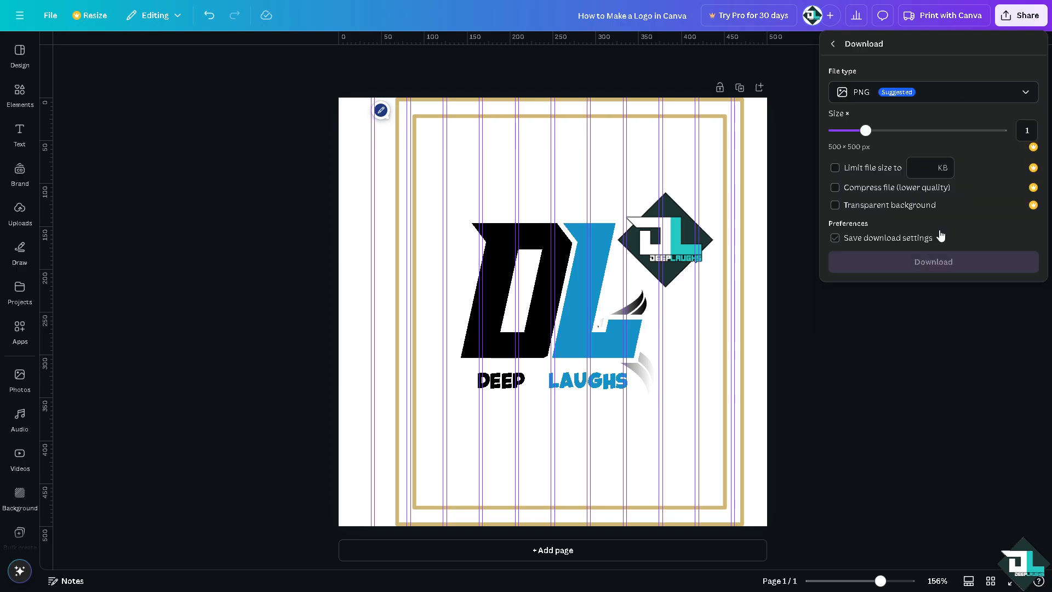
{"action": "left_click", "coordinate": [890, 93]}
{"action": "left_click", "coordinate": [832, 46]}
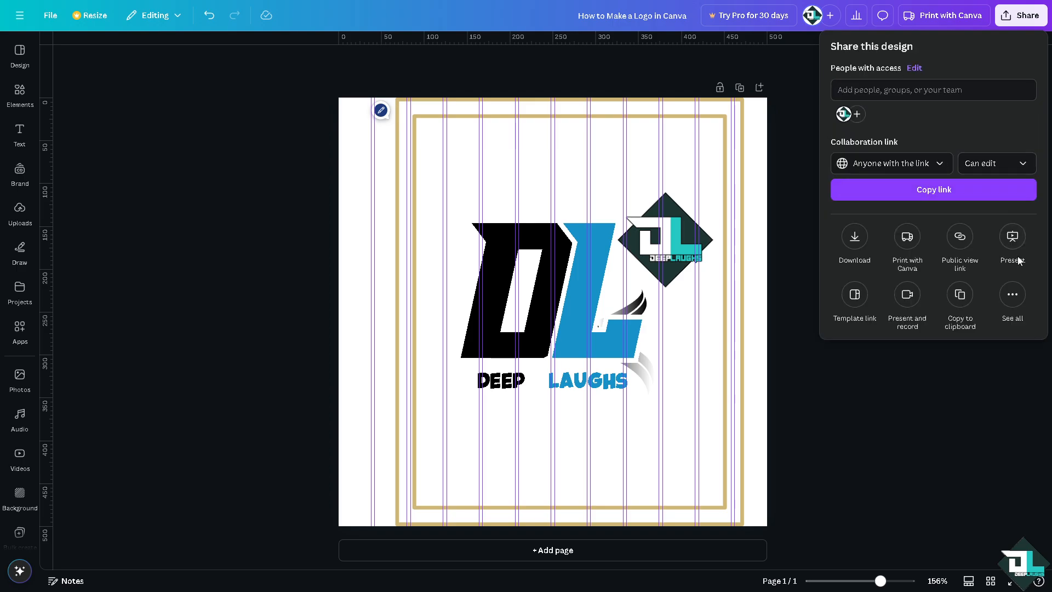
{"action": "left_click", "coordinate": [1012, 299]}
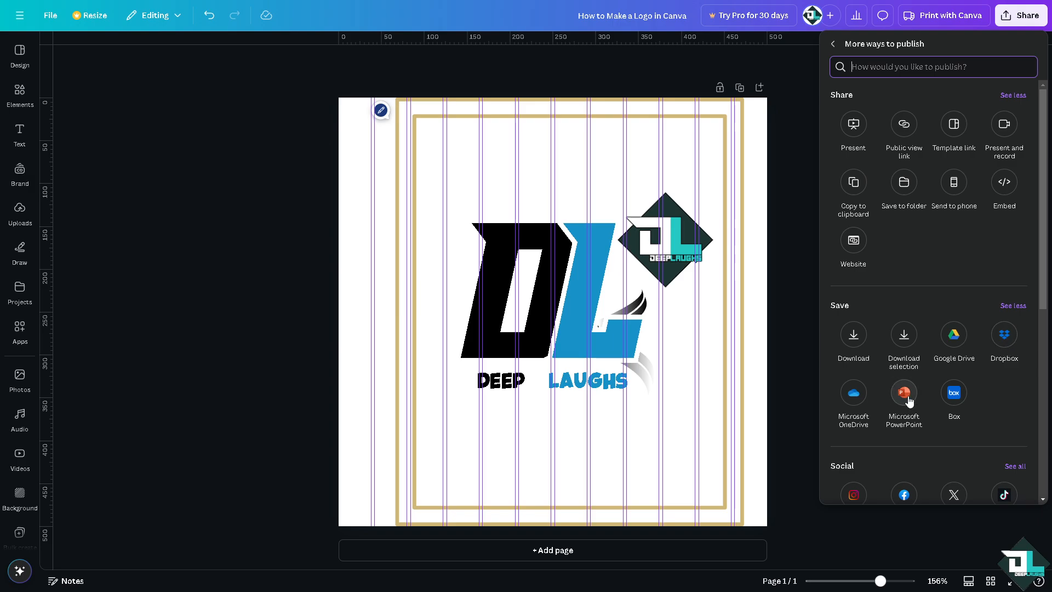
{"action": "scroll", "coordinate": [906, 399], "scroll_direction": "down", "scroll_amount": 6}
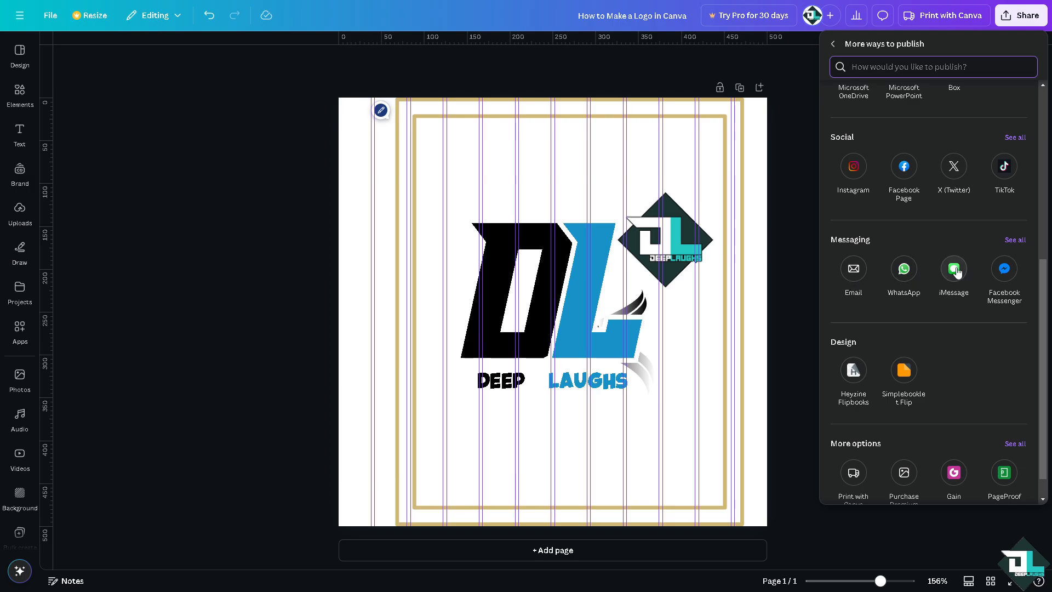
{"action": "scroll", "coordinate": [954, 272], "scroll_direction": "down", "scroll_amount": 1}
{"action": "left_click", "coordinate": [795, 114]}
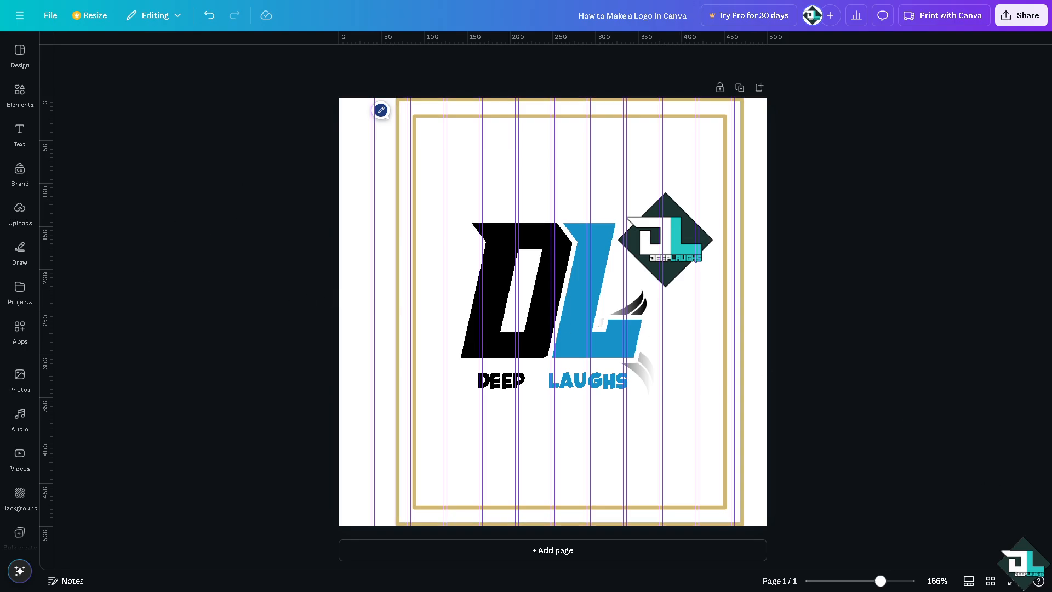
Step: Present the logo full screen and inspect its details close up and at a reduced size
{"action": "left_click", "coordinate": [1011, 580]}
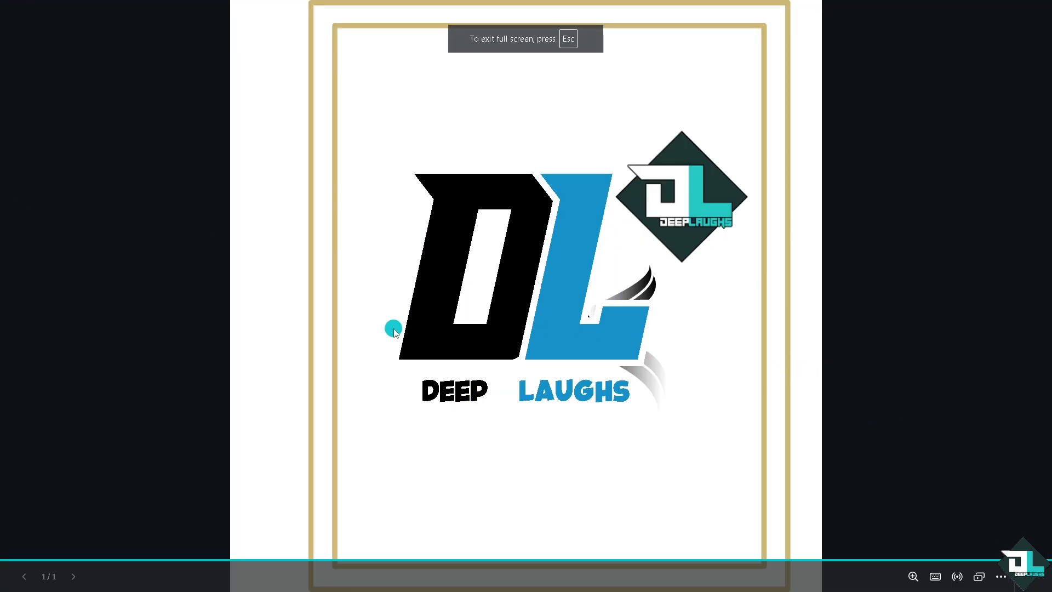
{"action": "scroll", "coordinate": [397, 330], "scroll_direction": "up", "scroll_amount": 2}
{"action": "scroll", "coordinate": [397, 330], "scroll_direction": "up", "scroll_amount": 1}
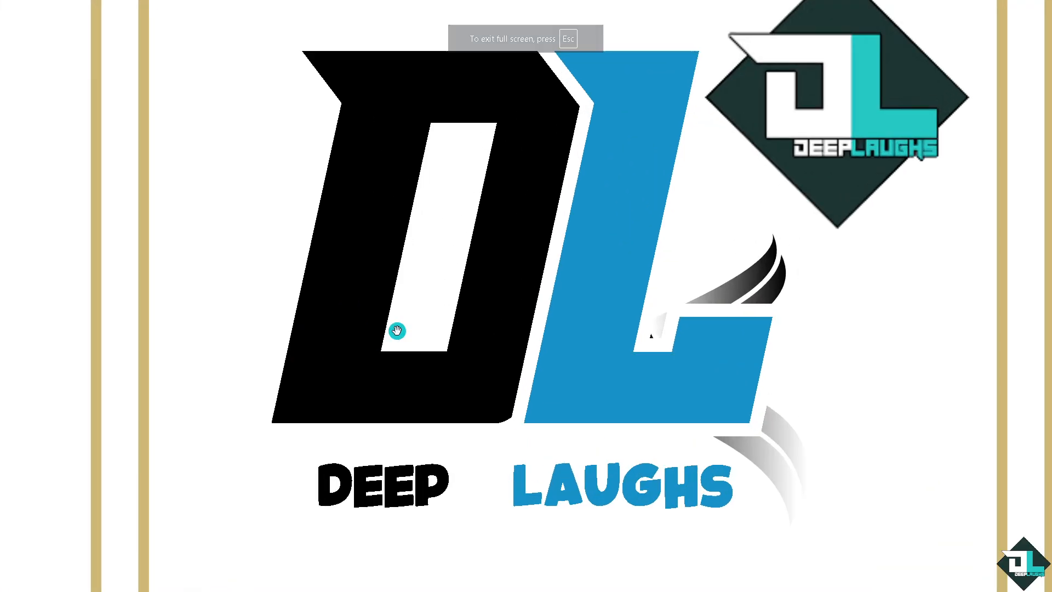
{"action": "scroll", "coordinate": [397, 330], "scroll_direction": "up", "scroll_amount": 1}
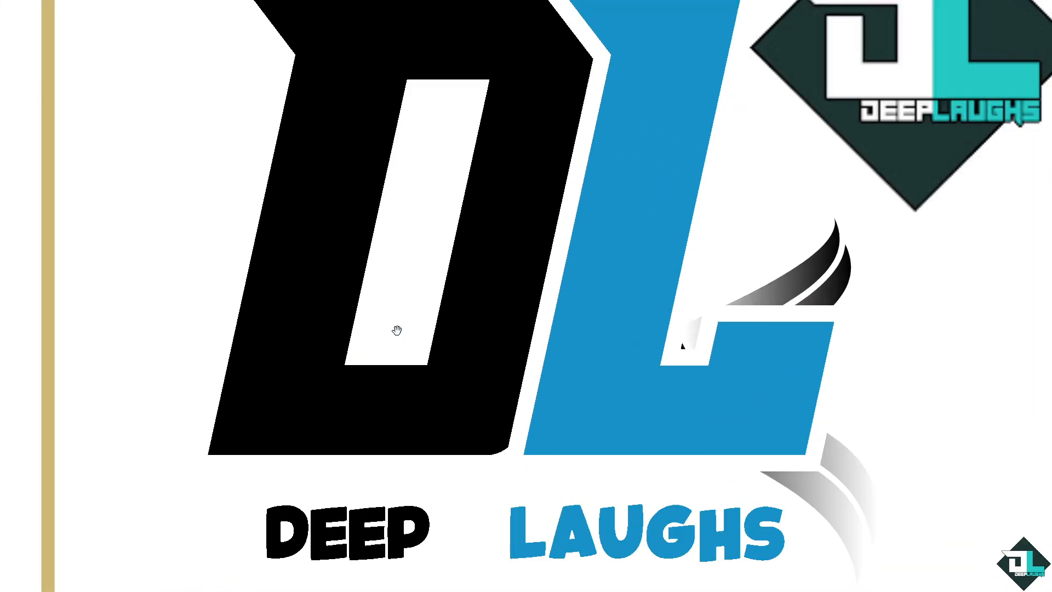
{"action": "scroll", "coordinate": [397, 331], "scroll_direction": "down", "scroll_amount": 4}
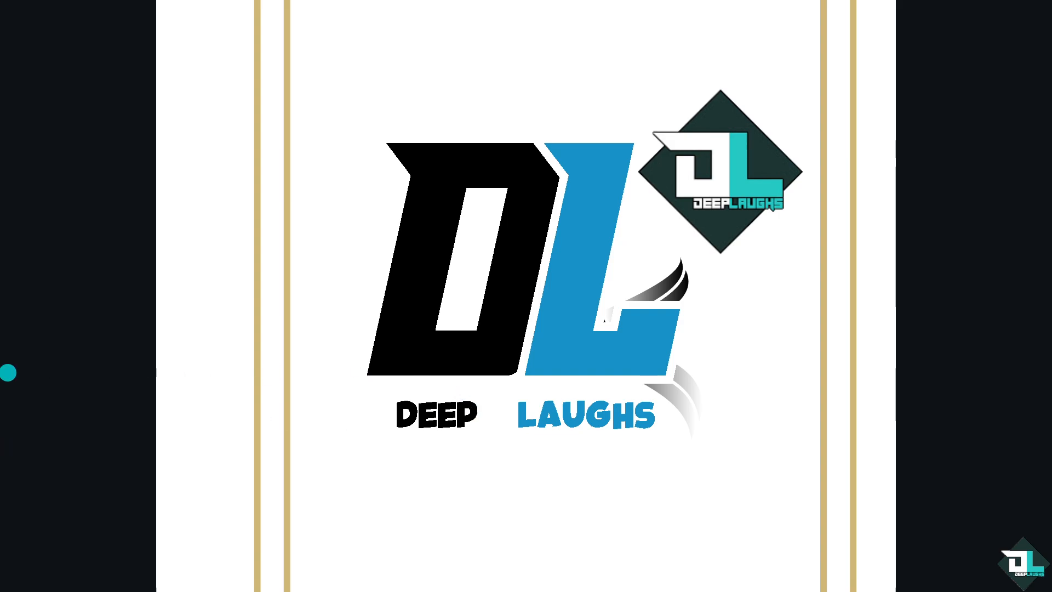
Step: View the logo at a reduced size in the full-screen presentation and return to the editor
{"action": "scroll", "coordinate": [498, 356], "scroll_direction": "down", "scroll_amount": 1}
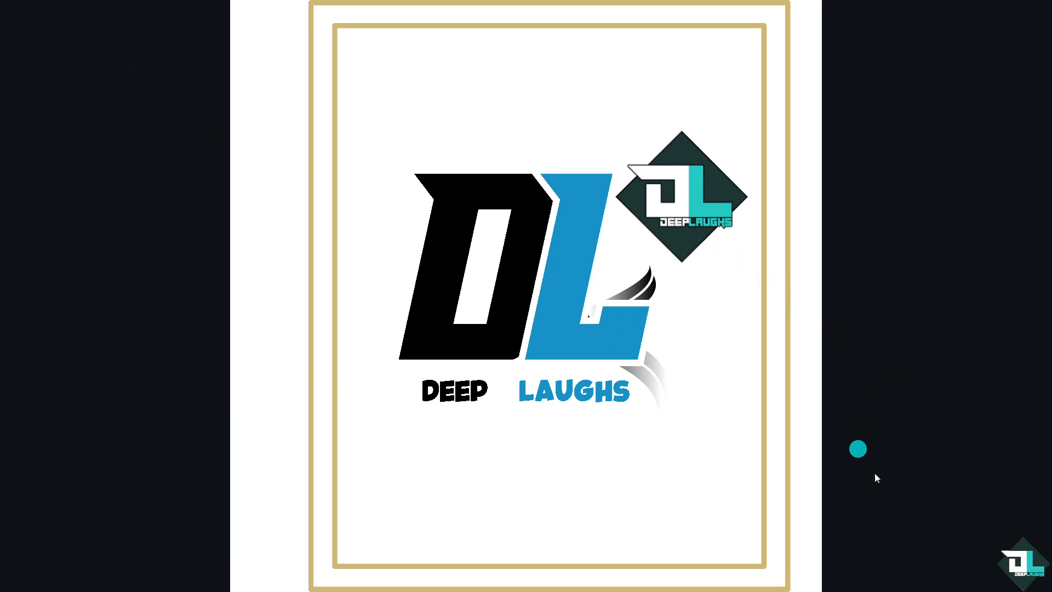
{"action": "mouse_move", "coordinate": [1002, 587]}
{"action": "key", "text": "Escape"}
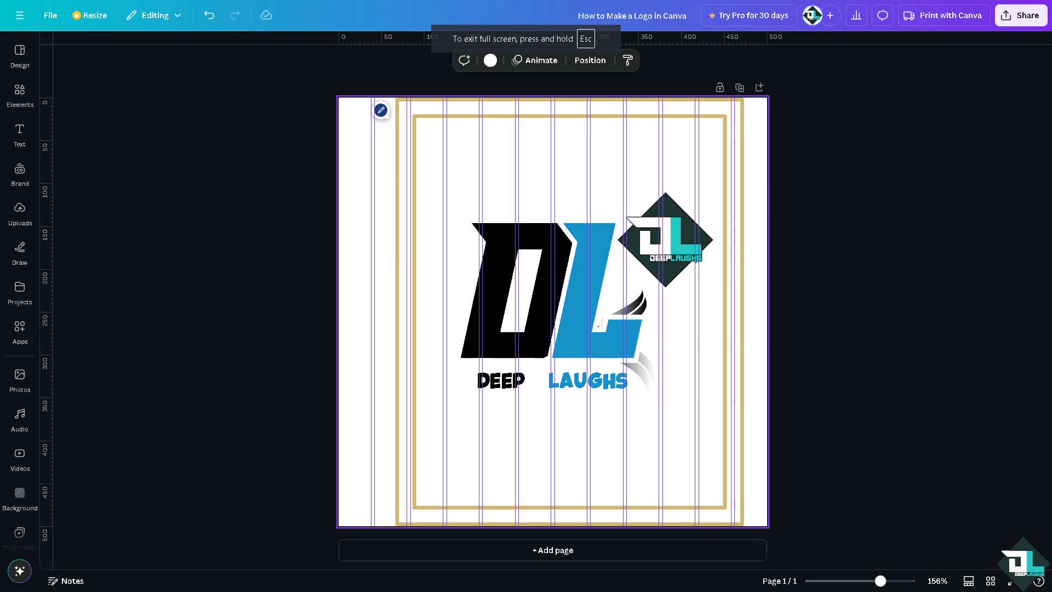
Step: Browse the print product catalog from stickers and cards to mugs, posters and canvases, and close it without choosing a product
{"action": "left_click", "coordinate": [931, 15]}
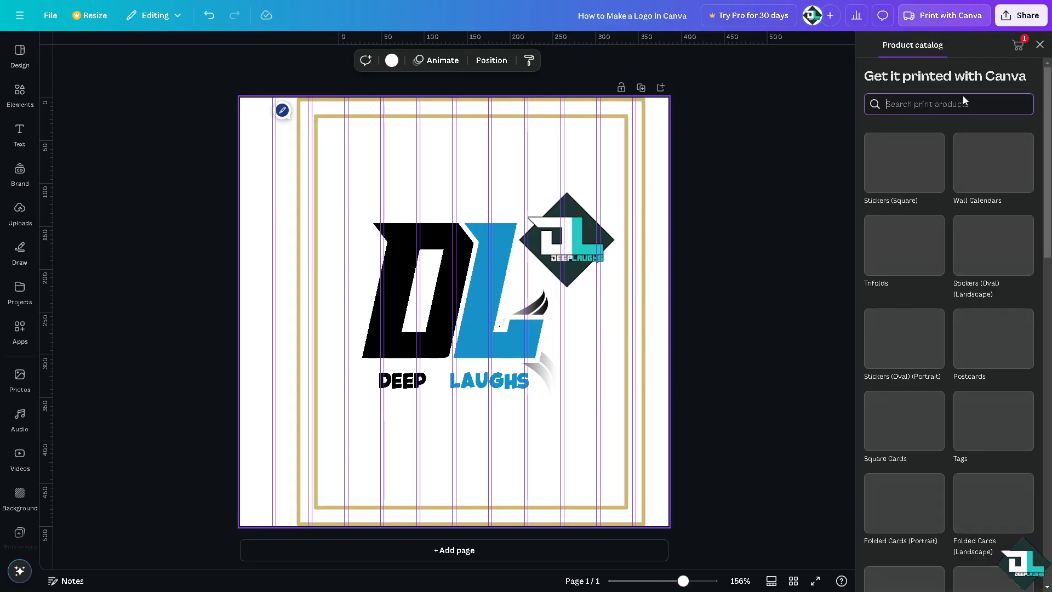
{"action": "scroll", "coordinate": [958, 232], "scroll_direction": "down", "scroll_amount": 6}
{"action": "scroll", "coordinate": [958, 232], "scroll_direction": "up", "scroll_amount": 6}
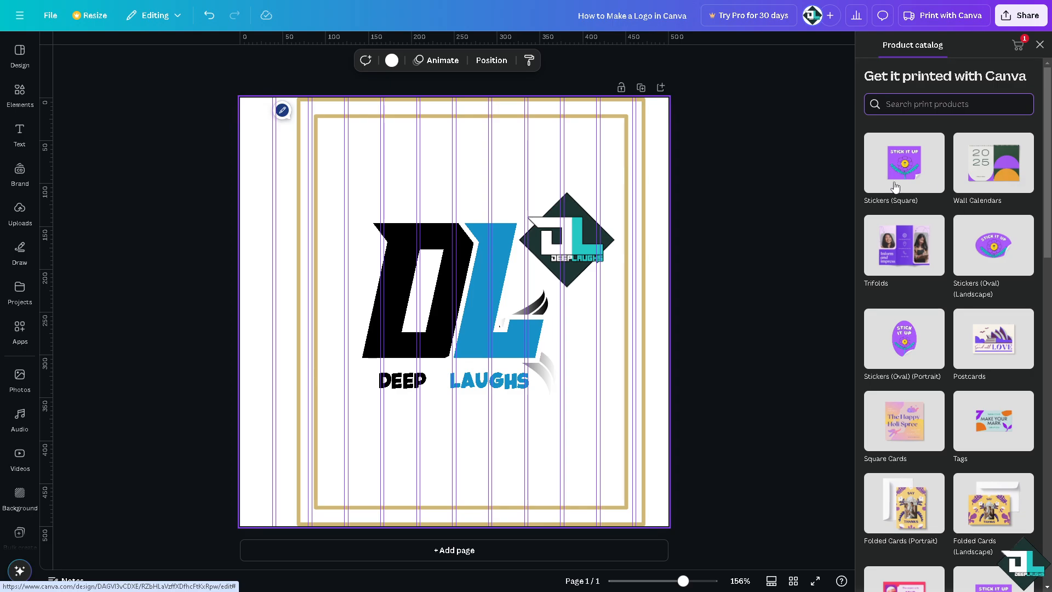
{"action": "scroll", "coordinate": [964, 198], "scroll_direction": "down", "scroll_amount": 3}
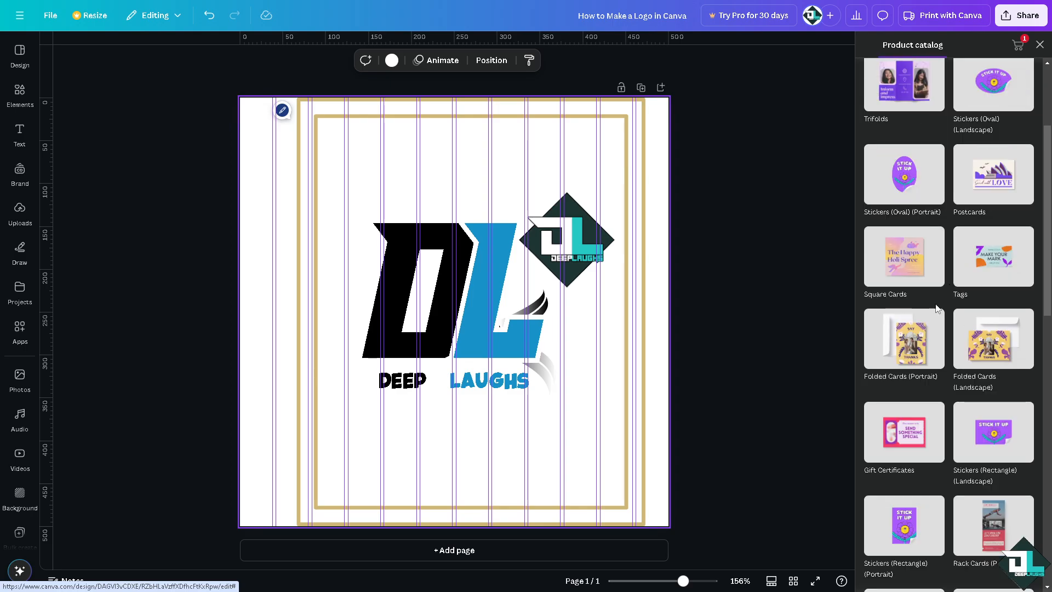
{"action": "scroll", "coordinate": [970, 331], "scroll_direction": "down", "scroll_amount": 10}
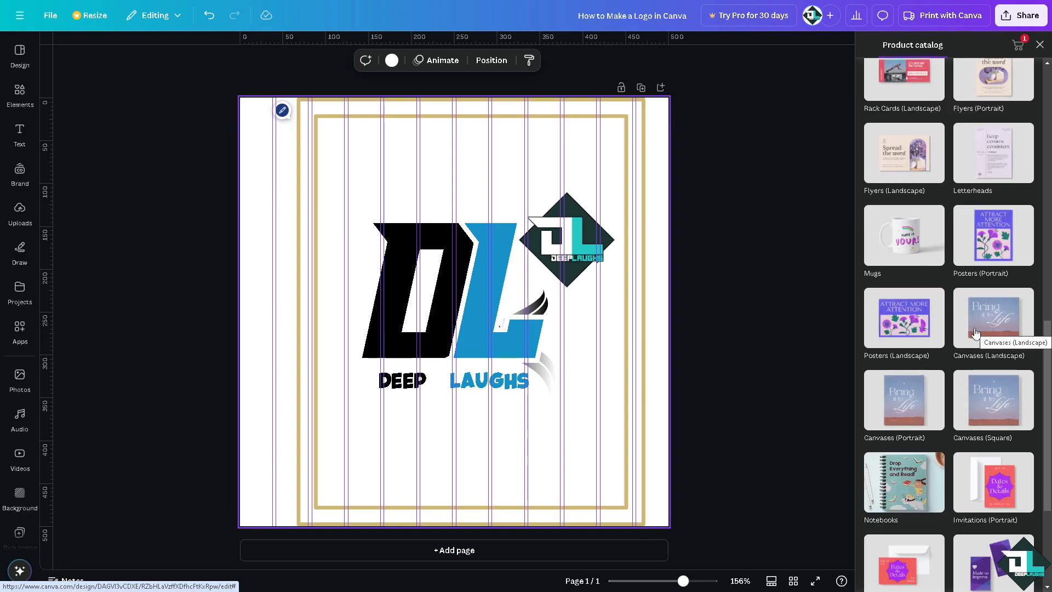
{"action": "scroll", "coordinate": [974, 331], "scroll_direction": "up", "scroll_amount": 9}
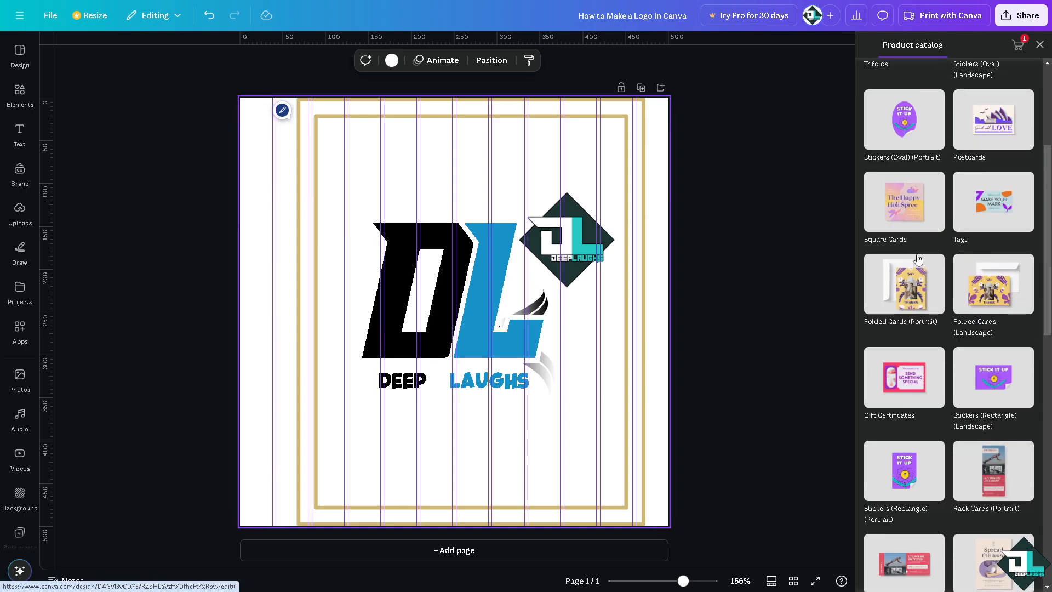
{"action": "left_click", "coordinate": [777, 201]}
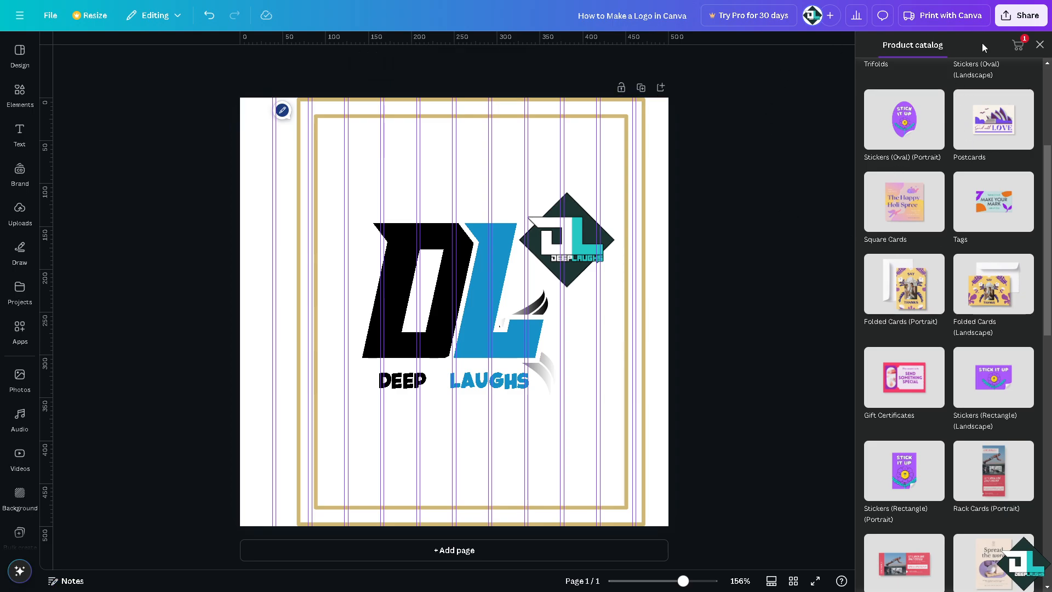
{"action": "left_click", "coordinate": [1040, 44]}
Step: Present the logo design full screen again
{"action": "left_click", "coordinate": [1013, 580]}
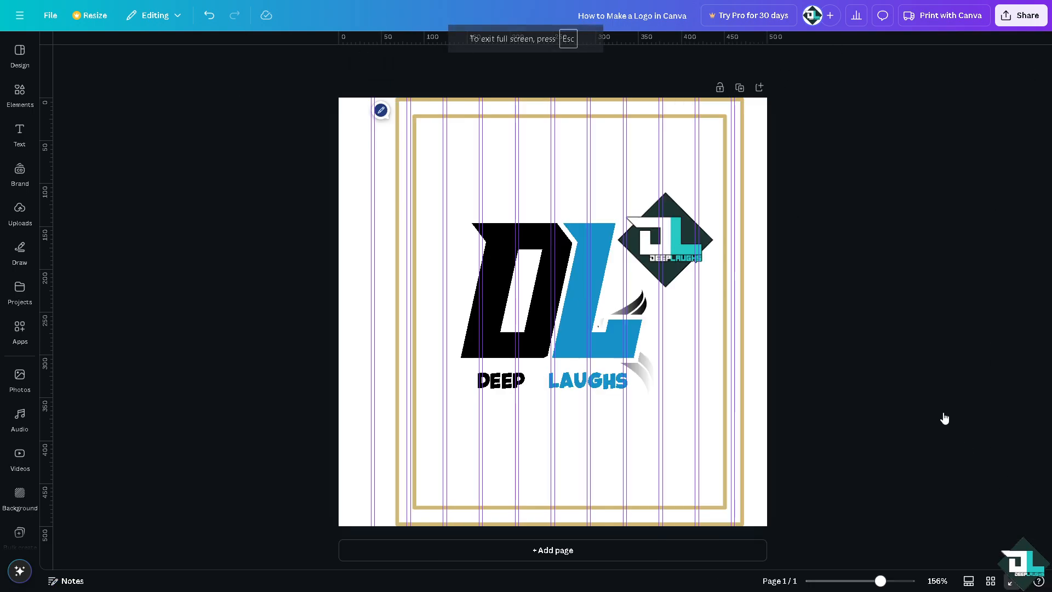